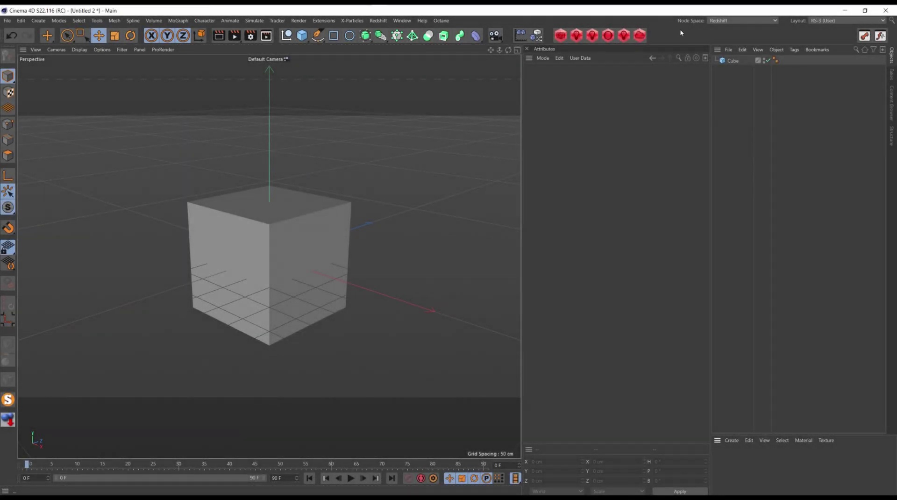
Step: Create a new Redshift node material and apply it to the cube
left_click(742, 20)
left_click(720, 61)
left_click(732, 440)
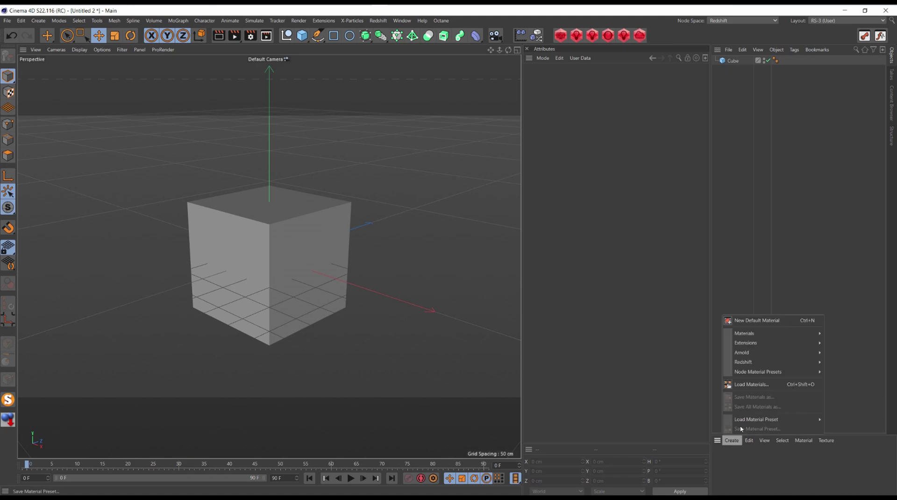
mouse_move(760, 333)
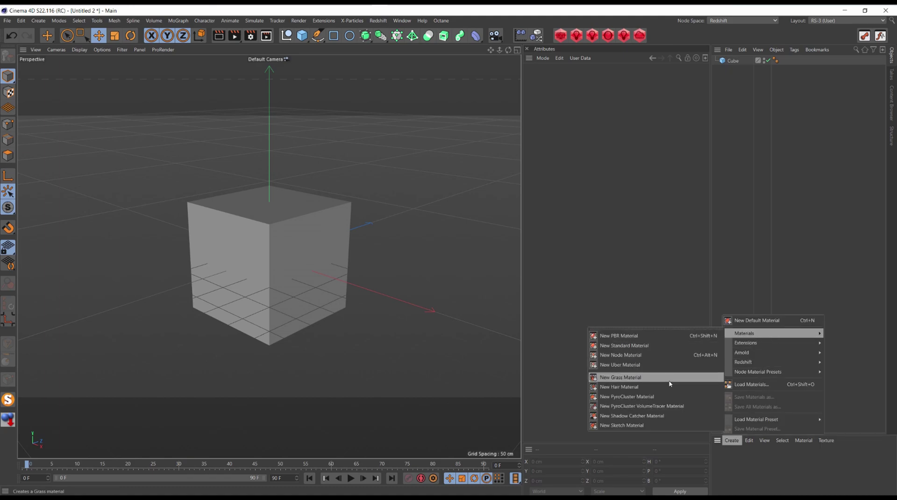
left_click(677, 355)
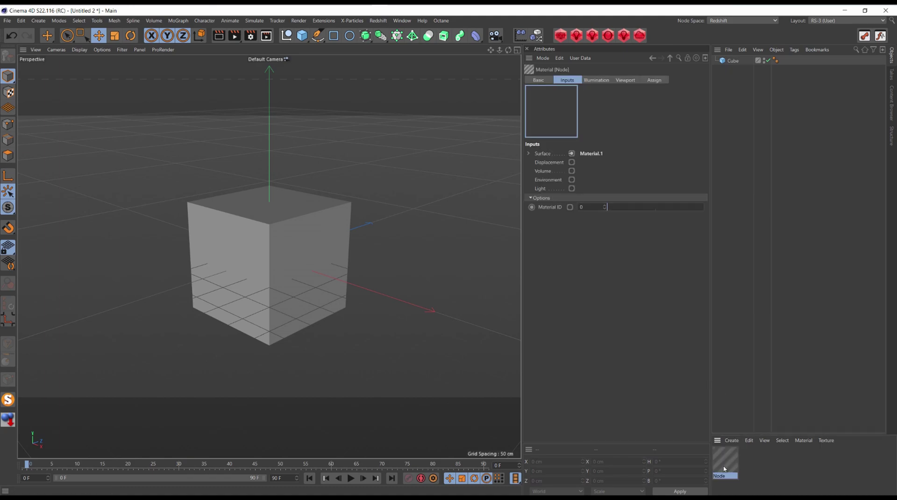
left_click_drag(755, 167, 735, 61)
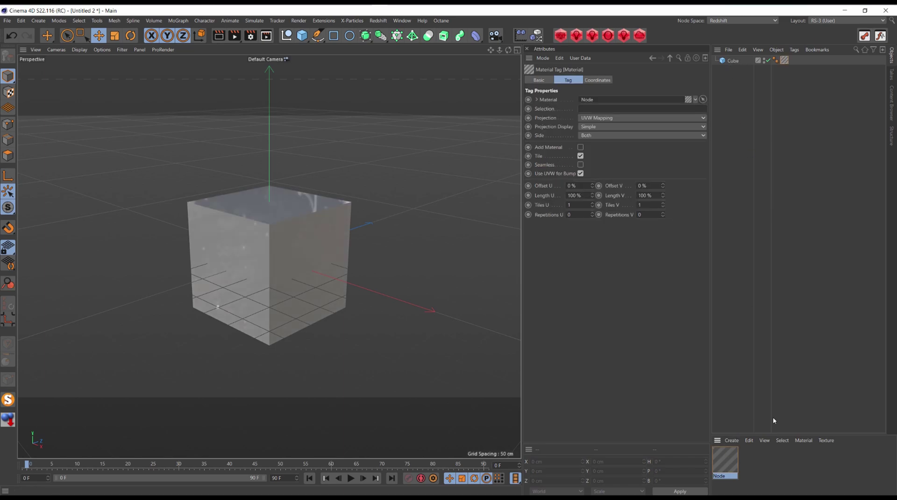
Step: Open the node material's graph and add a Texture node to it
double_click(729, 462)
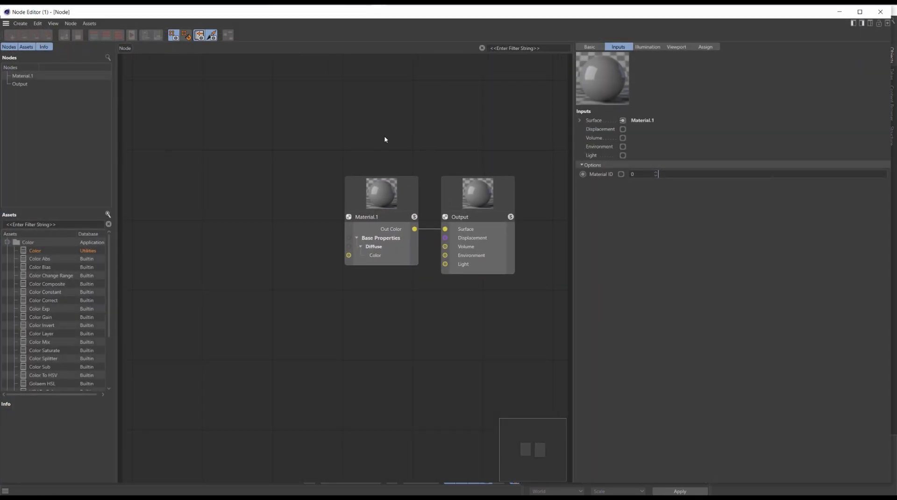
left_click(487, 257)
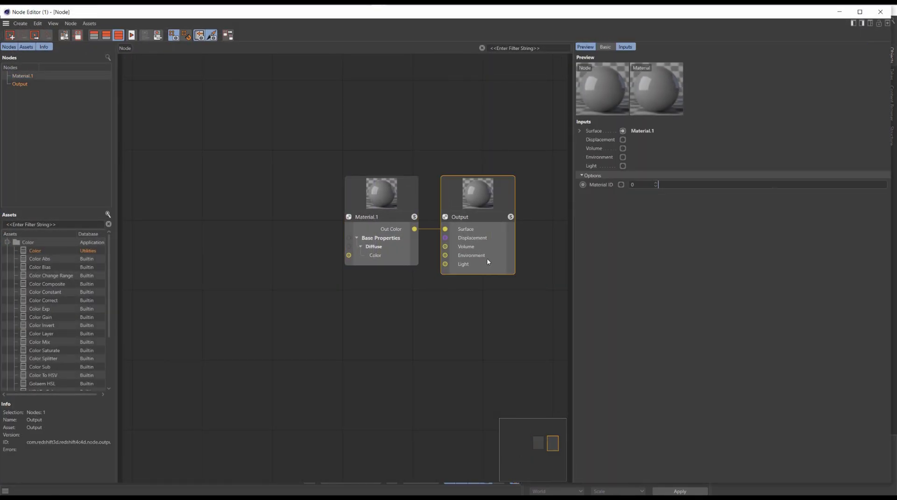
left_click(342, 218)
type("c")
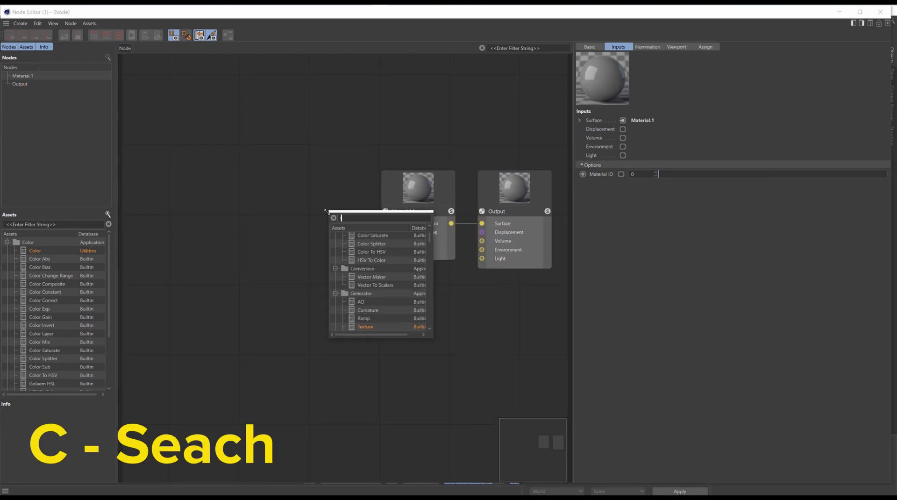
type("texture")
key("Return")
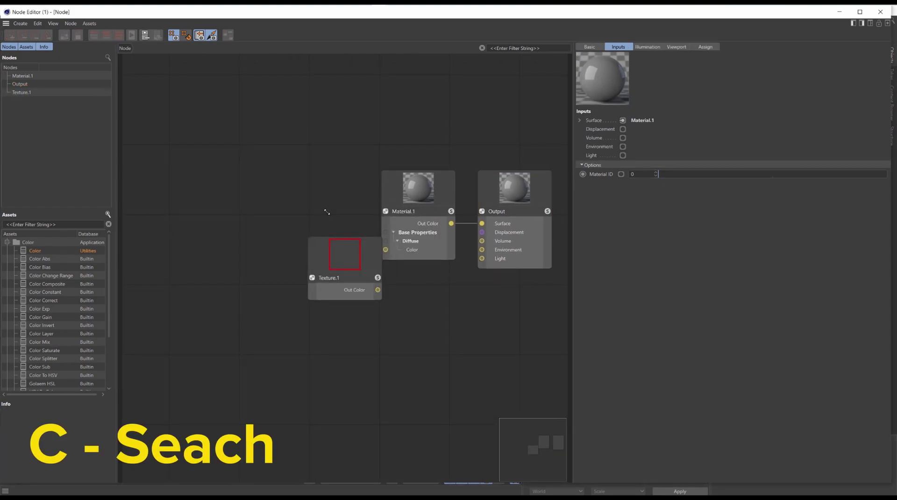
Step: Connect the Texture node's Out Color to the material's diffuse Color and load the red brick building JPG into it
left_click_drag(336, 278, 386, 252)
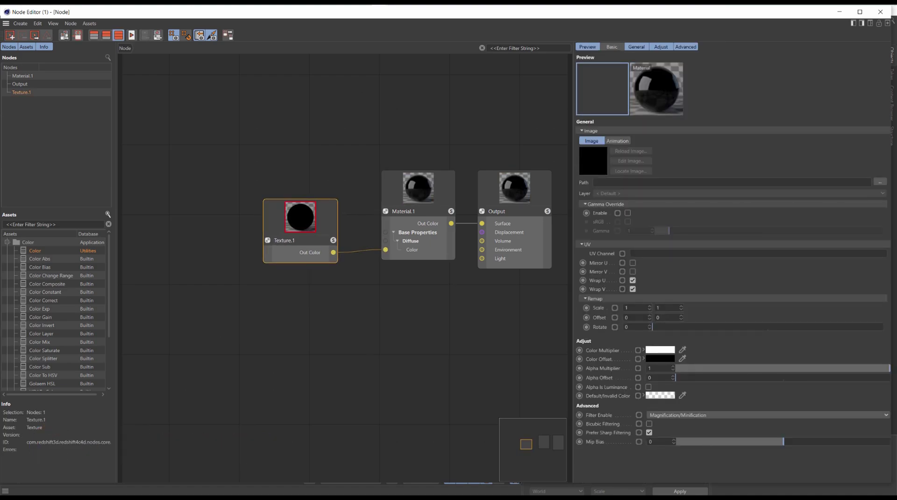
left_click_drag(896, 233, 611, 187)
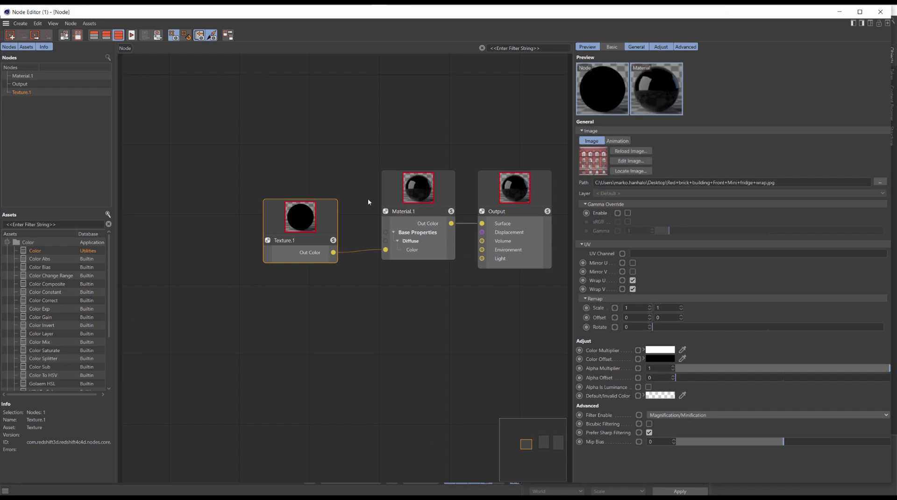
middle_click_drag(273, 194, 392, 165)
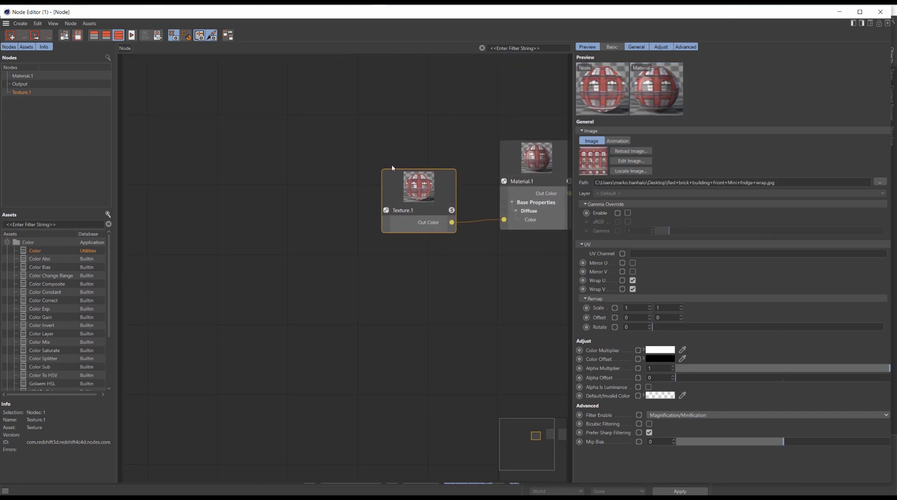
left_click_drag(420, 193, 433, 188)
Step: Add a Vector Abs node and lay it out ahead of the Texture node, spacing the nodes apart
double_click(298, 203)
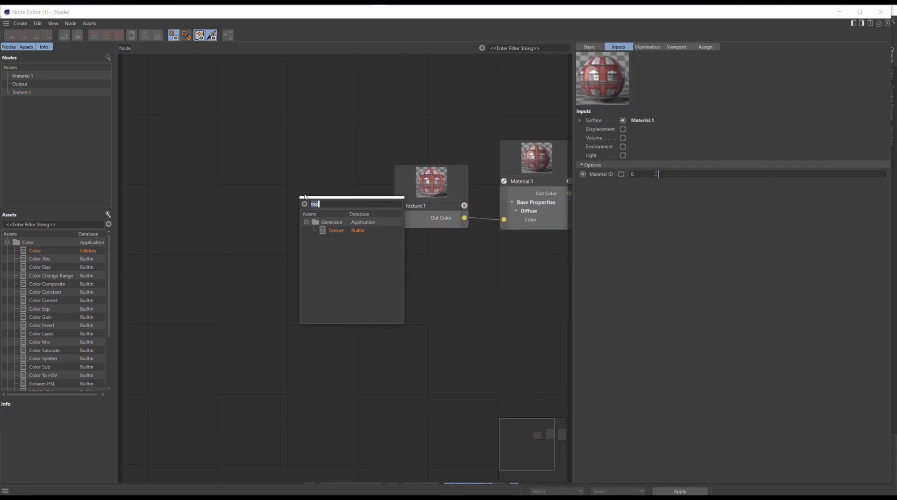
type("vec")
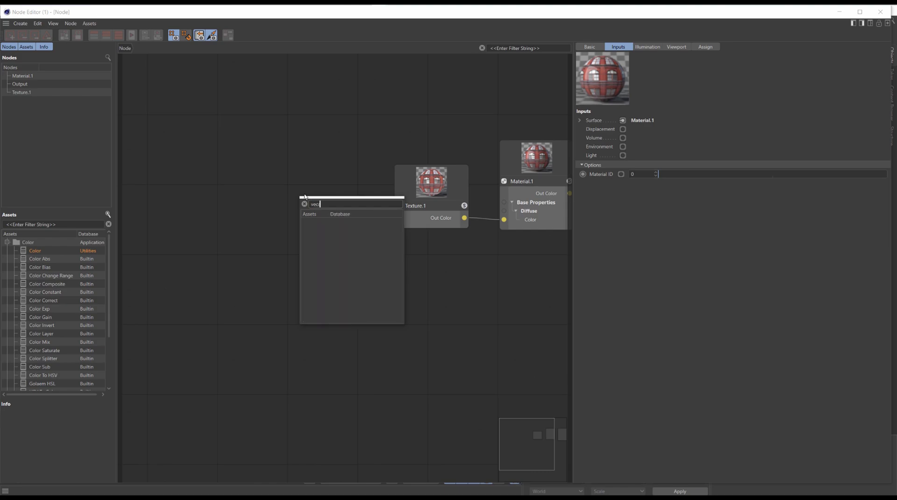
key("BackSpace")
key("BackSpace")
type("ab")
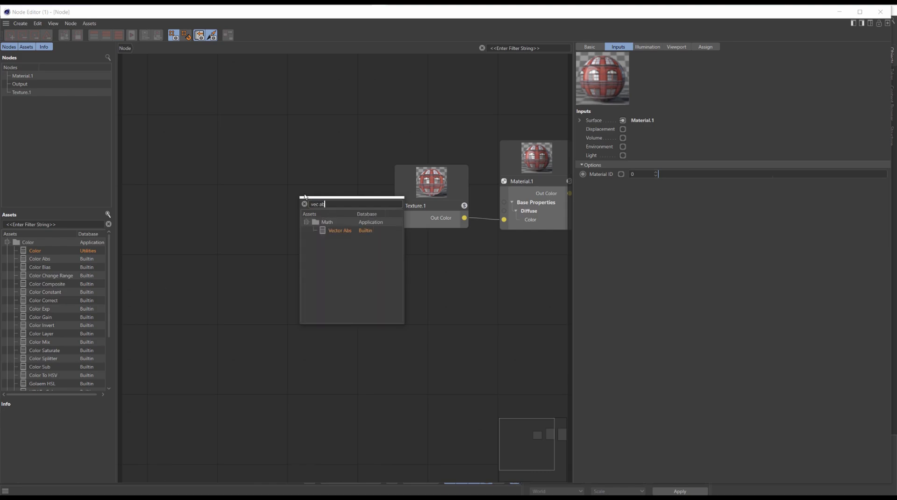
key("Return")
left_click_drag(335, 269, 238, 224)
left_click_drag(410, 213, 370, 233)
left_click_drag(529, 182, 528, 206)
middle_click_drag(528, 206, 596, 178)
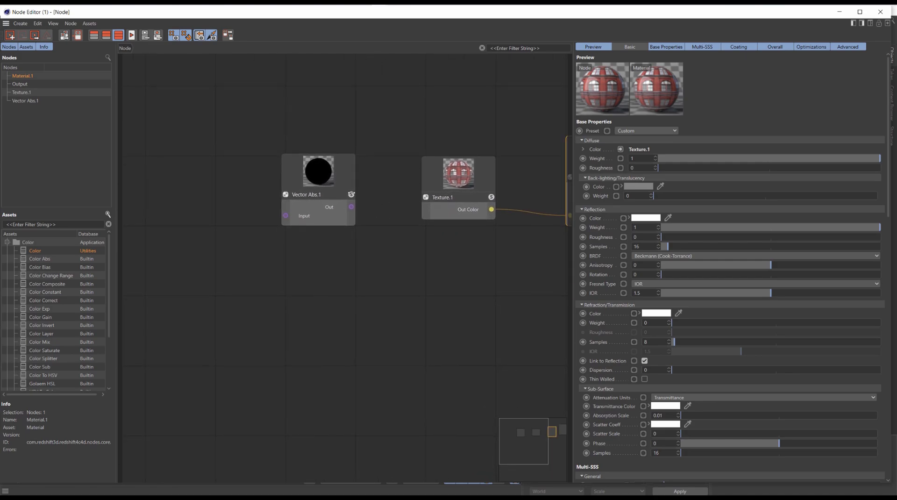
Step: Duplicate the Vector Abs node and place the copy below the original
left_click_drag(310, 182, 299, 271, "ctrl")
key("Delete")
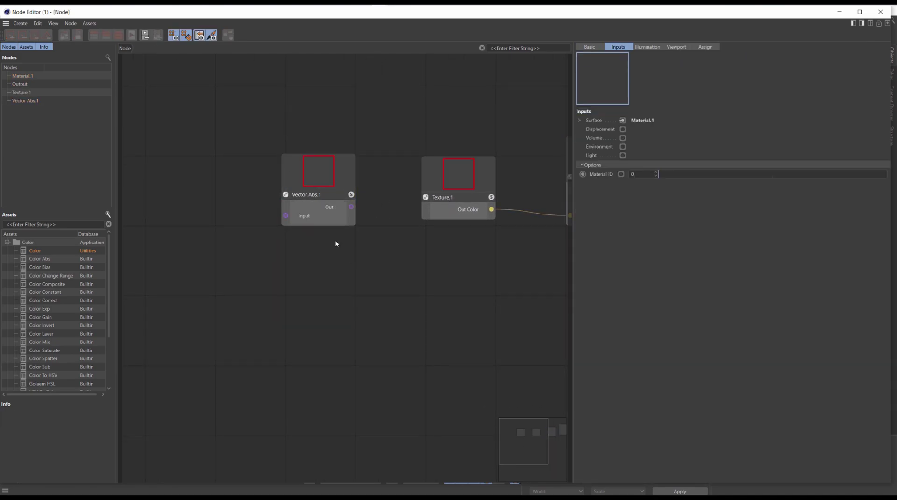
left_click(326, 219)
left_click_drag(319, 190, 324, 282, "ctrl")
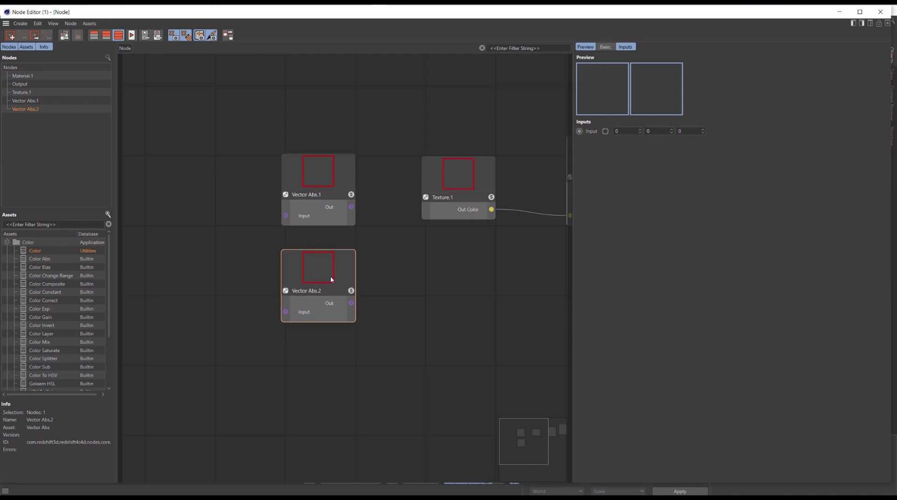
Step: Add a math Abs node and place it below the two Vector Abs nodes
double_click(397, 289)
type("abs")
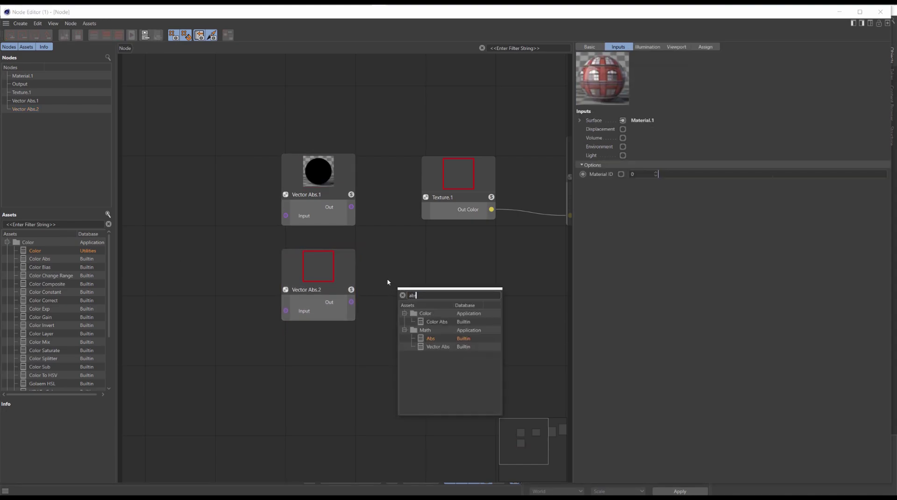
double_click(432, 340)
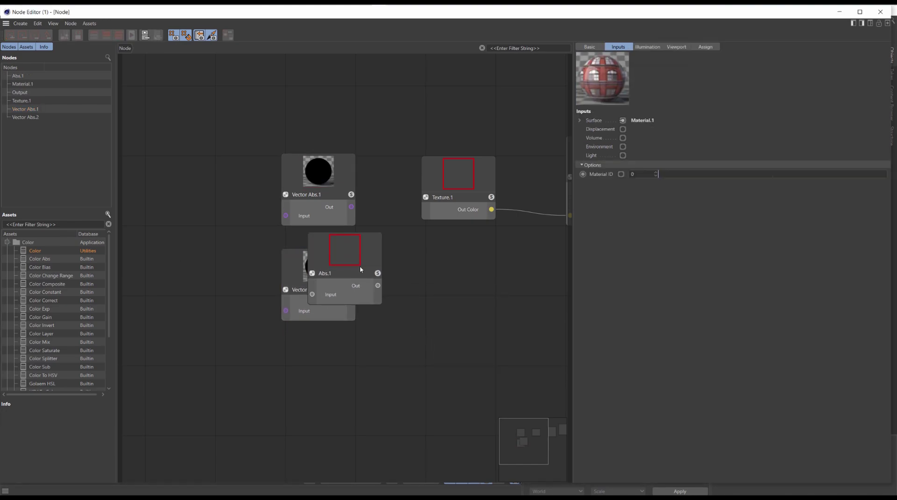
left_click_drag(359, 266, 319, 377)
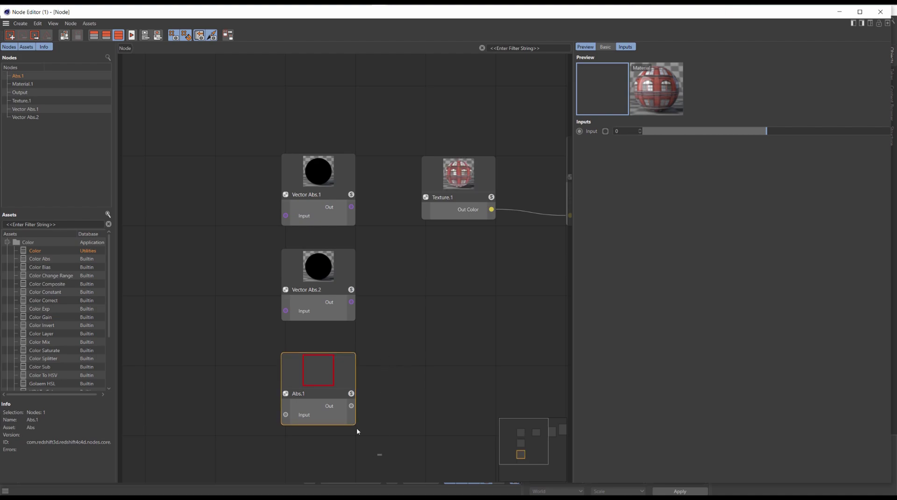
Step: Group the two Vector Abs nodes and the Abs node, and place the group beside the Texture node
left_click_drag(381, 456, 290, 166)
right_click(315, 189)
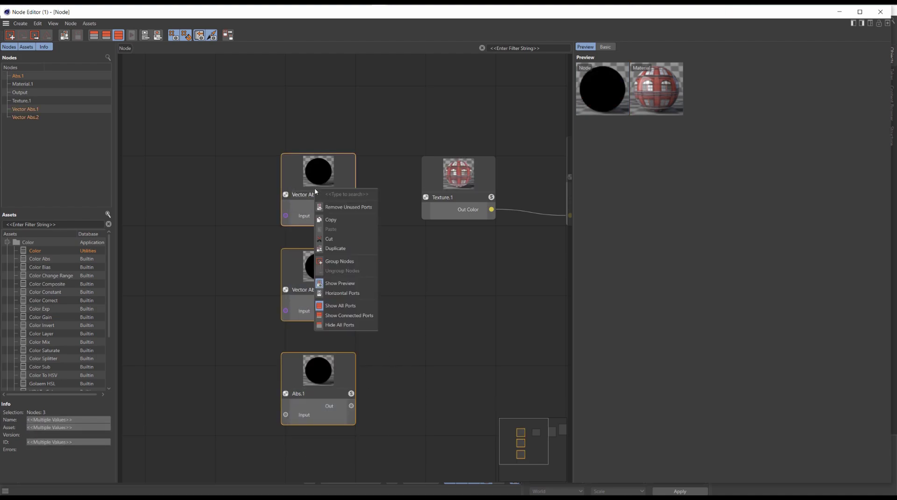
left_click(342, 261)
left_click_drag(355, 264, 315, 198)
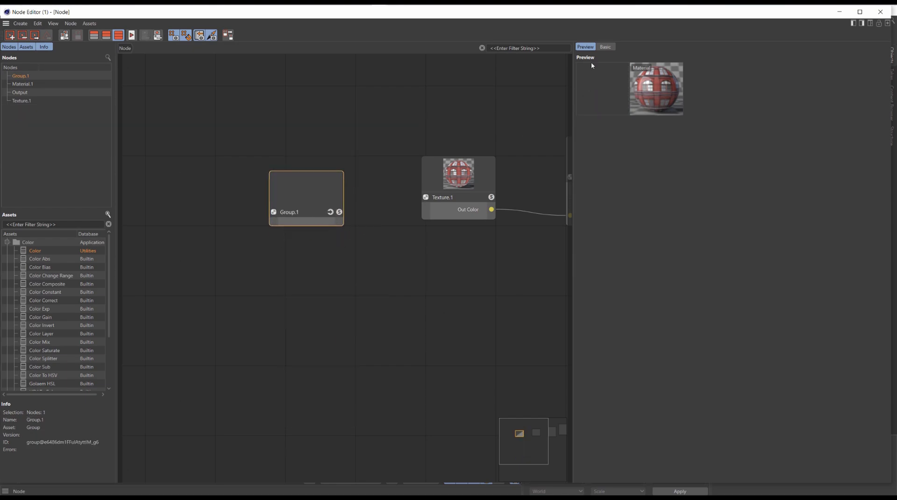
Step: Inside the group, rename the upper Vector Abs node Scale, the lower one Offset and the Abs node Rotate
left_click(607, 47)
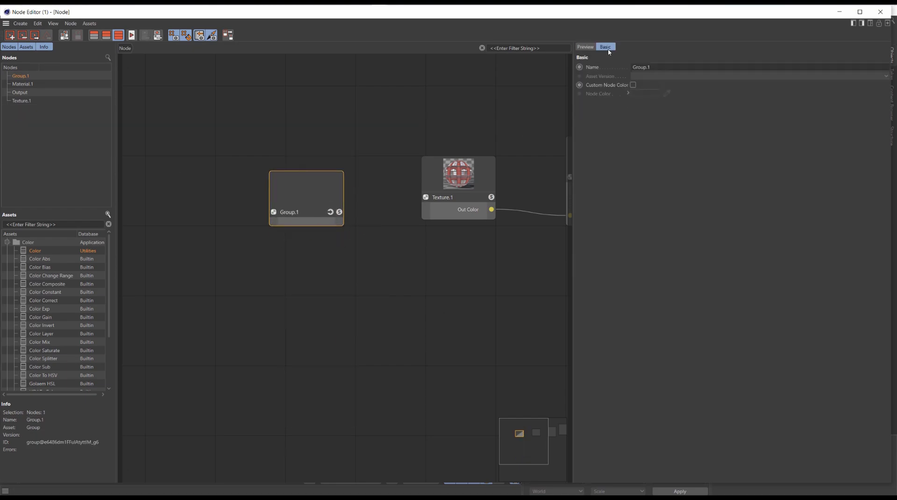
left_click(331, 212)
key("h")
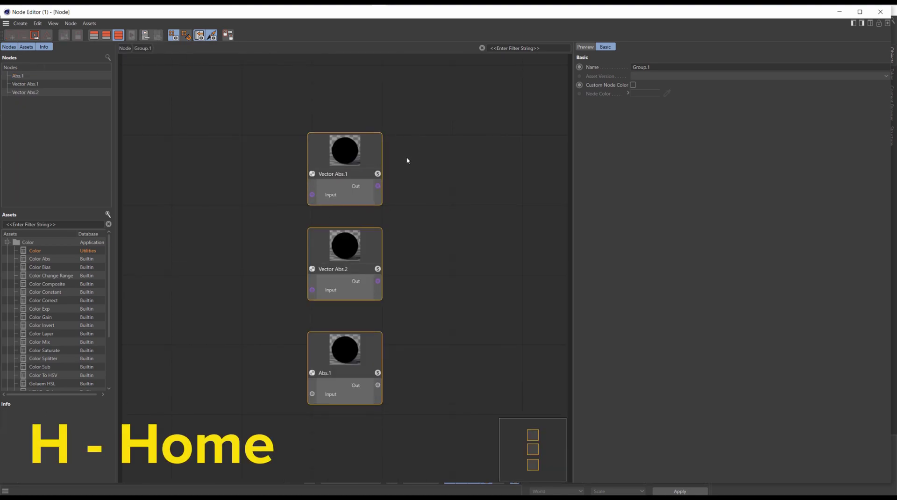
double_click(348, 173)
type("Scao")
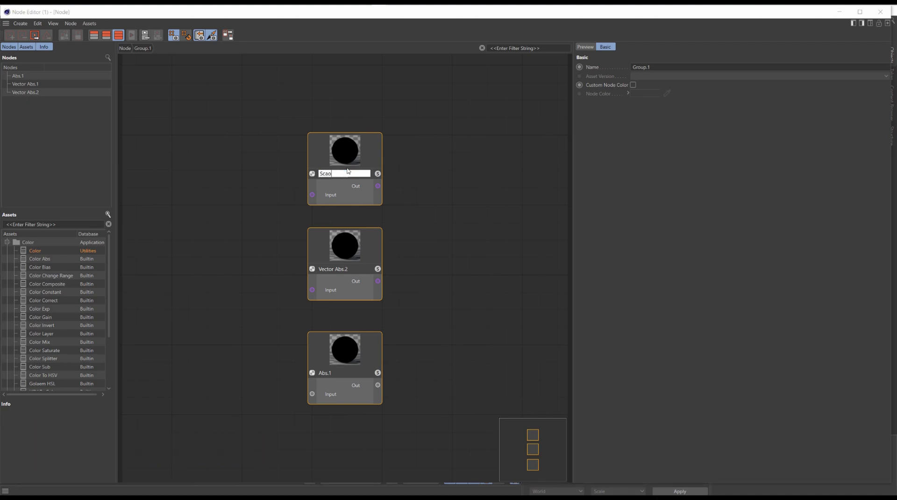
double_click(341, 269)
key("ctrl+a")
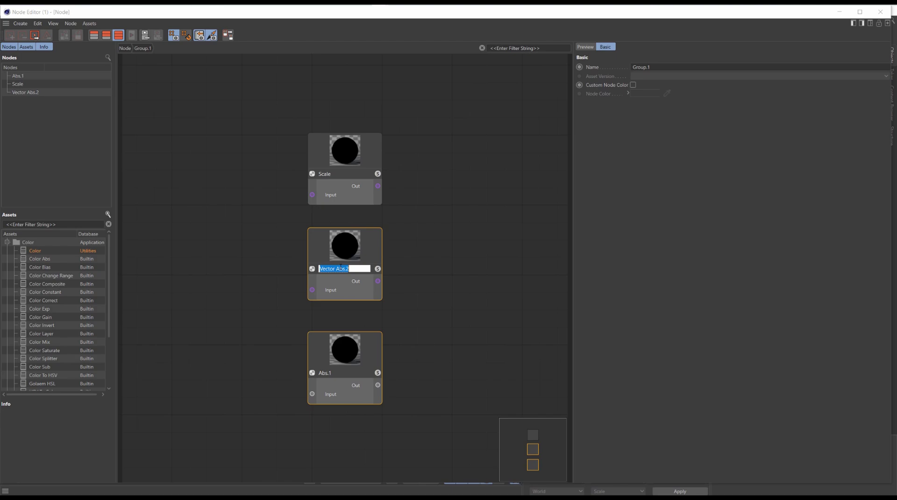
type("Offset")
double_click(321, 374)
type("Rotate")
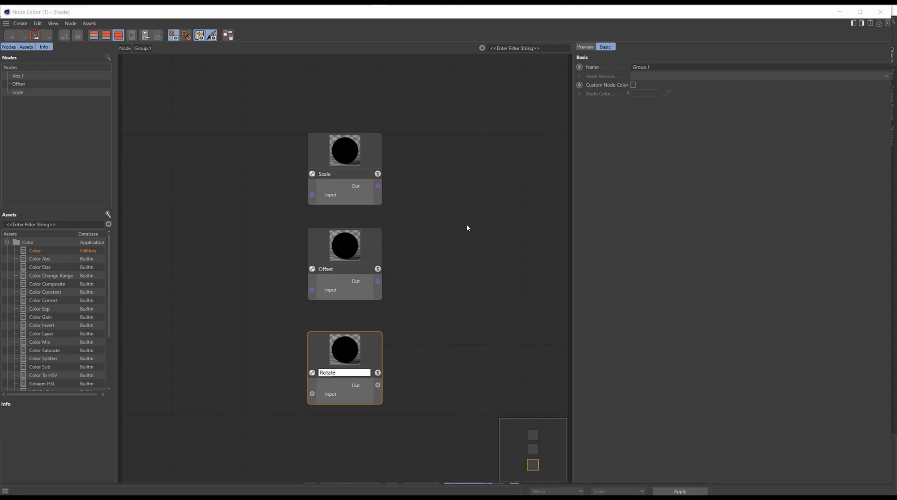
left_click(467, 228)
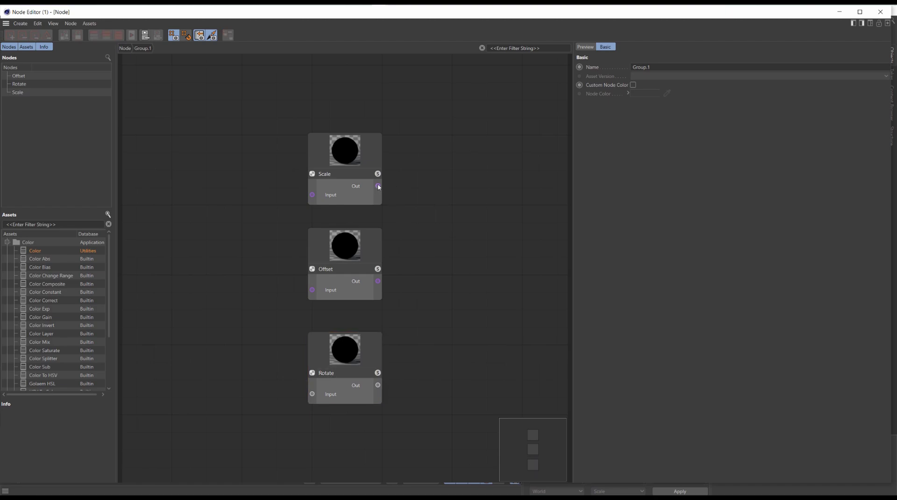
Step: Add a new group output from the Scale node's Out port and name it Scale
left_click_drag(378, 185, 449, 169)
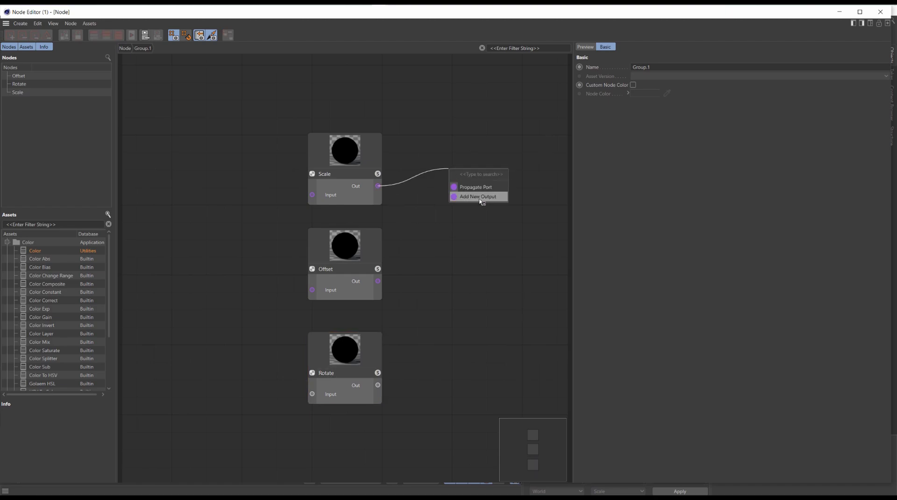
left_click(481, 197)
type("S")
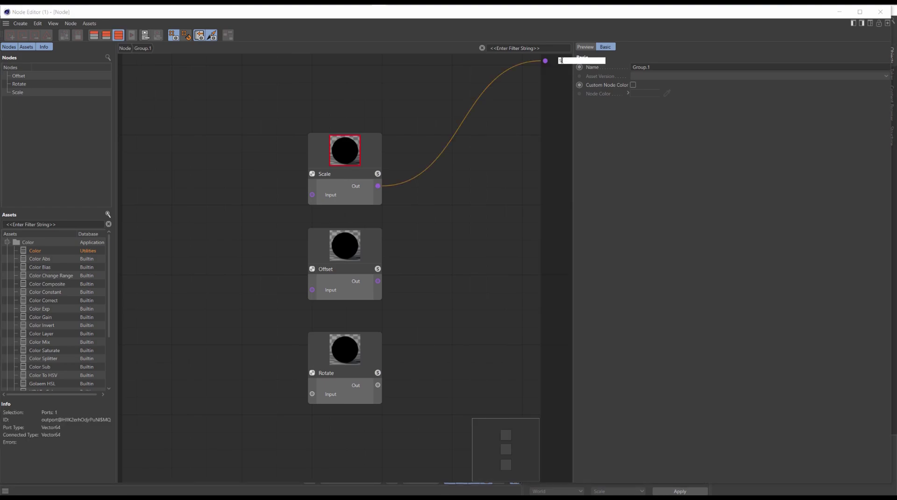
type("cale")
key("Return")
Step: Add a new group output from the Offset node's Out port and name it Offset
left_click_drag(377, 281, 452, 235)
left_click(470, 258)
double_click(563, 70)
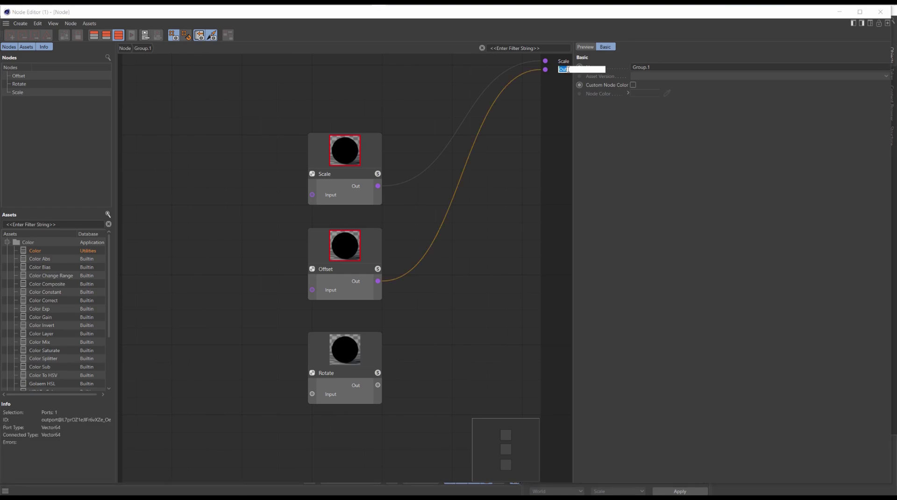
type("Offset")
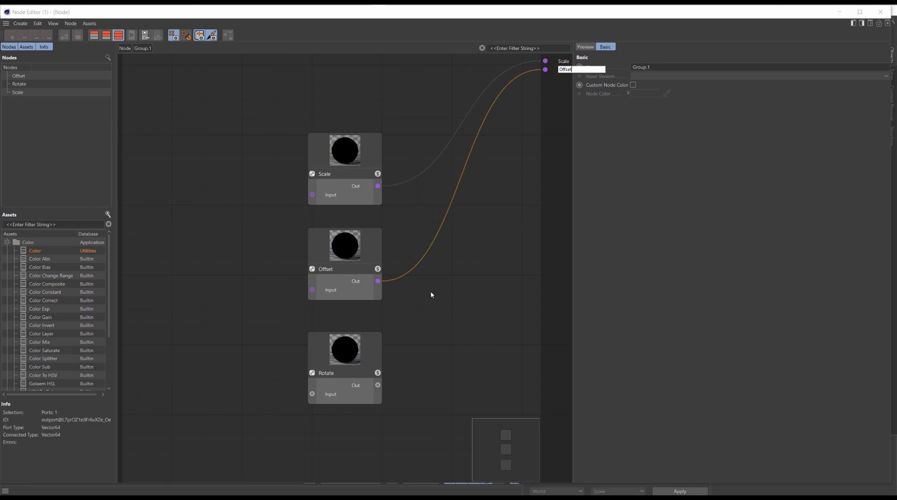
left_click(417, 356)
Step: Add a new group output from the Rotate node's Out port and name it Rotate
left_click_drag(378, 384, 454, 309)
left_click(470, 332)
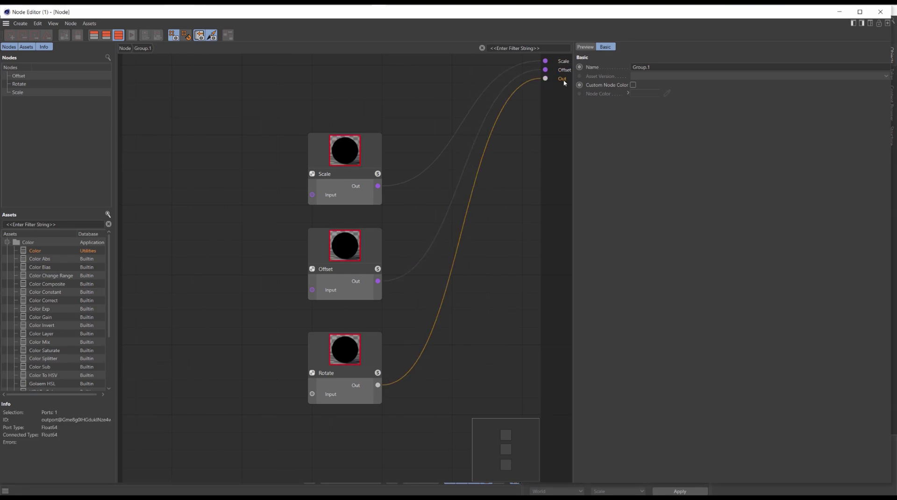
double_click(563, 79)
type("R")
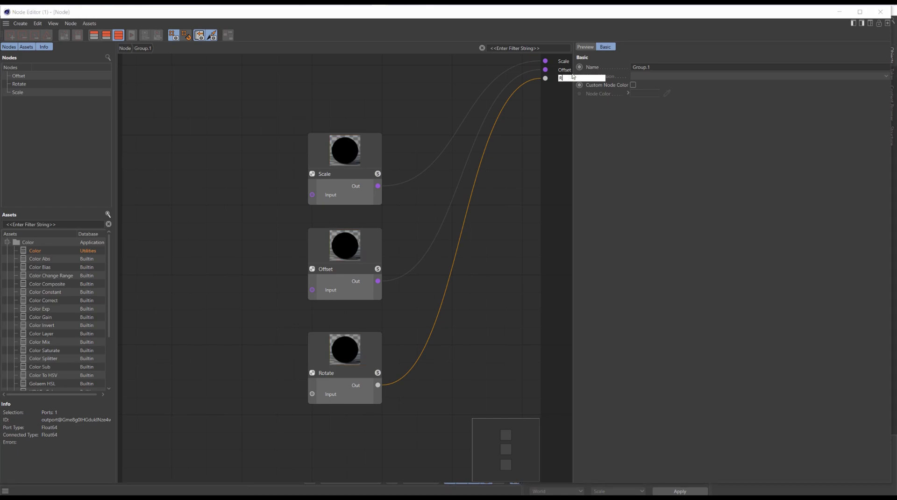
type("otate")
left_click(486, 216)
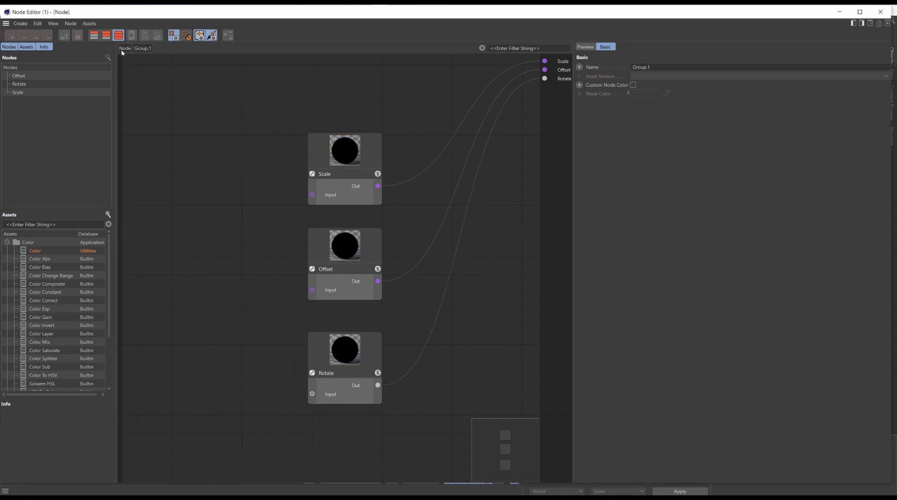
Step: Inside the group, propagate the Input ports of the Scale, Offset and Rotate nodes as group inputs
left_click(123, 49)
left_click_drag(314, 200, 315, 185)
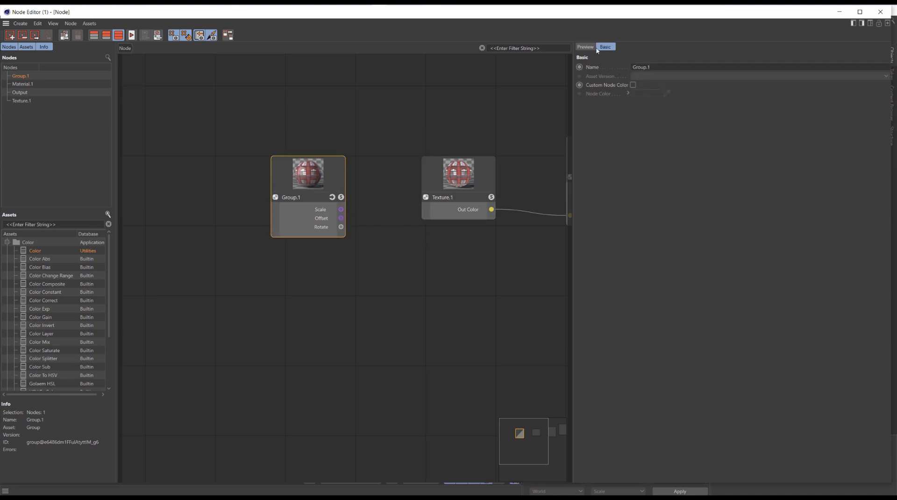
double_click(312, 198)
left_click_drag(312, 195, 267, 187)
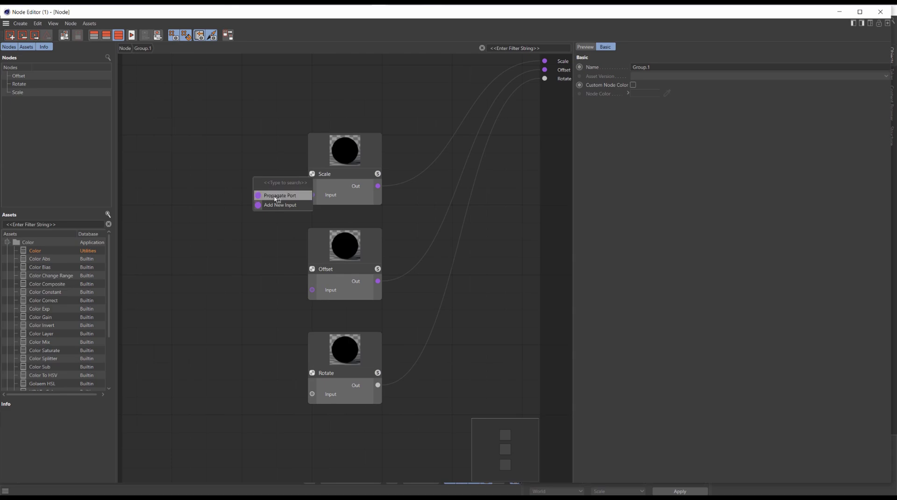
left_click(296, 200)
left_click_drag(312, 290, 276, 251)
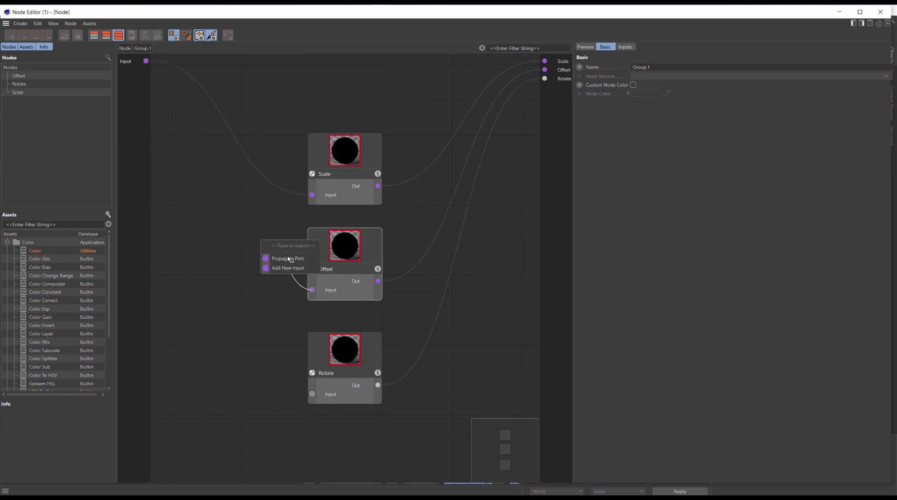
left_click(290, 260)
left_click_drag(312, 394, 267, 342)
left_click(281, 350)
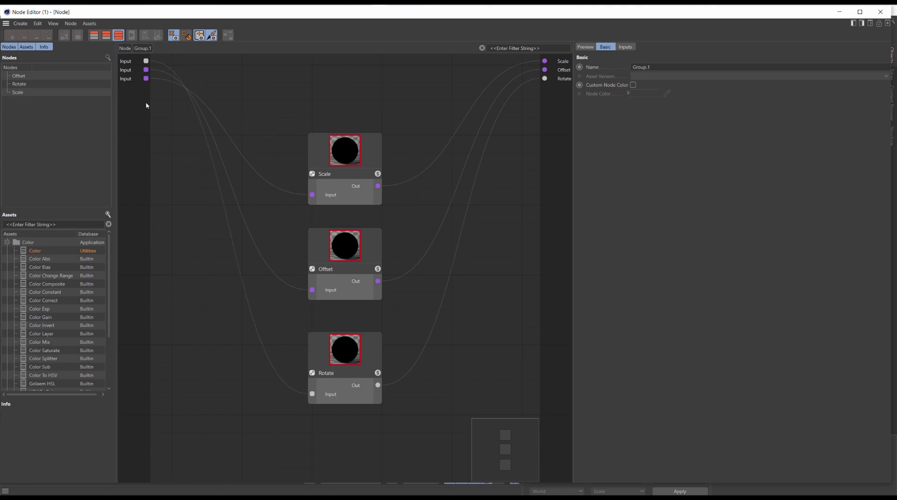
Step: Return to the main node graph, set Group.1 to show its inputs and outputs side by side, and display its input values
left_click(125, 49)
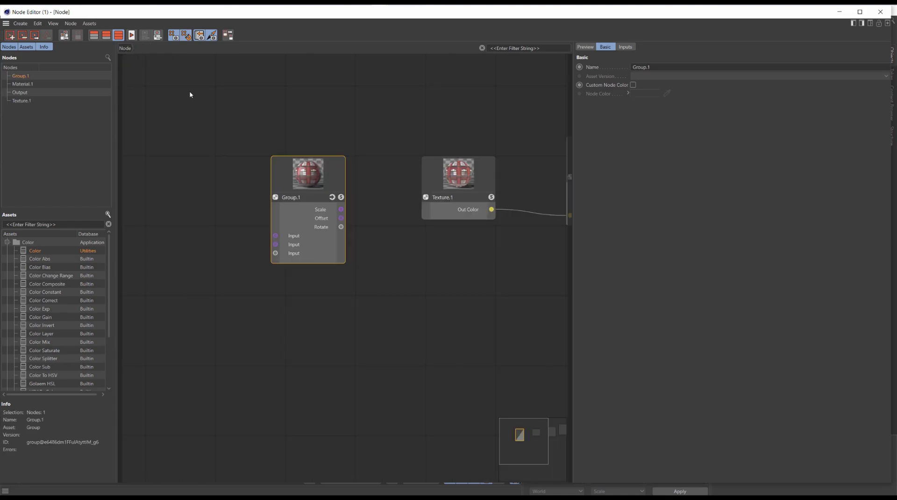
right_click(304, 225)
left_click(349, 361)
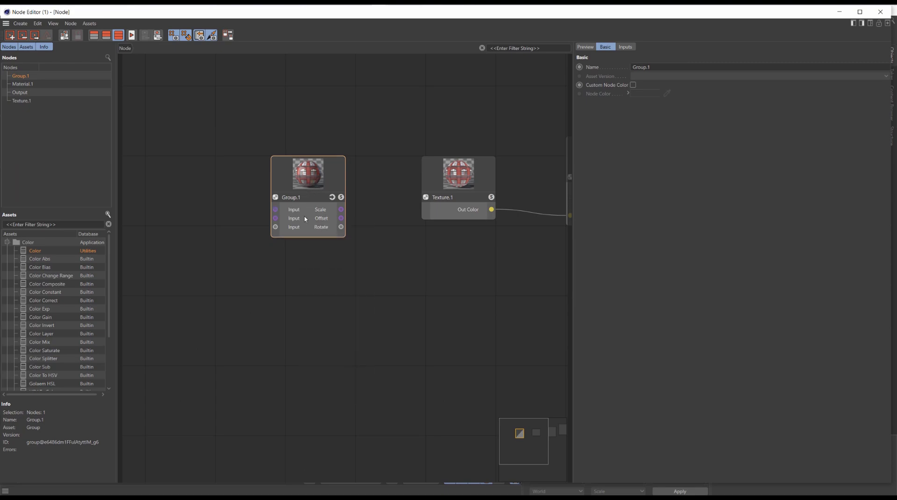
left_click_drag(314, 187, 318, 185)
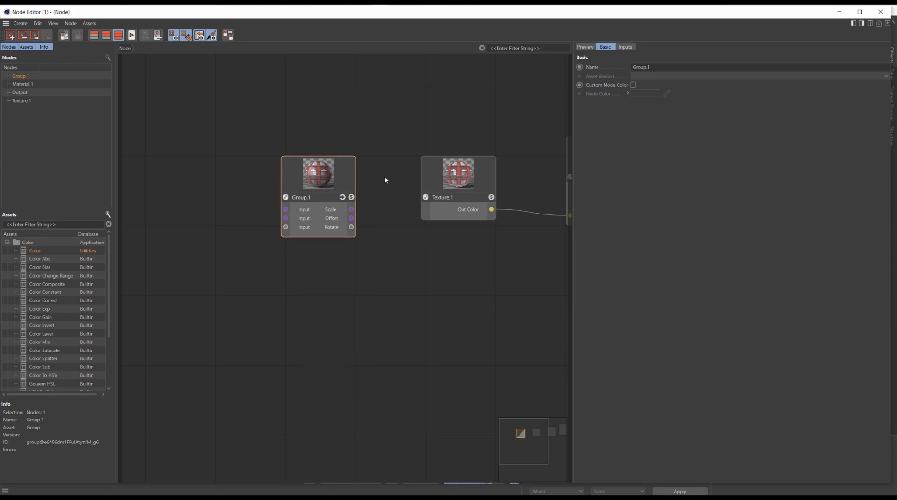
left_click(626, 47)
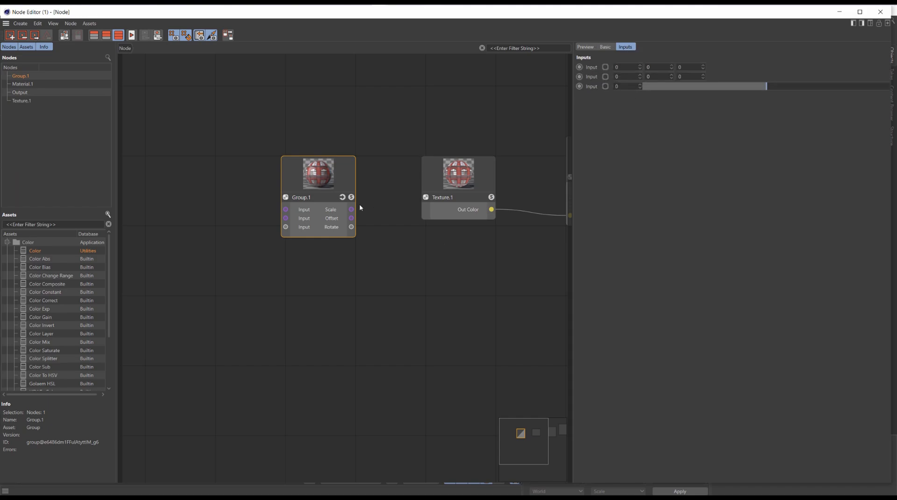
Step: Connect Group.1's Scale, Offset and Rotate outputs to the matching UV Remap inputs of the Texture.1 node
left_click_drag(352, 209, 452, 170)
mouse_move(514, 217)
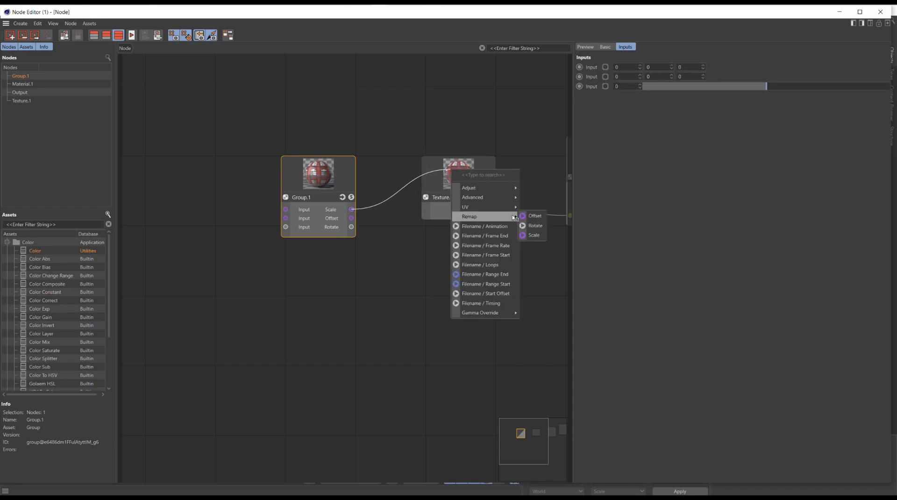
left_click(534, 235)
left_click_drag(351, 218, 468, 177)
mouse_move(514, 222)
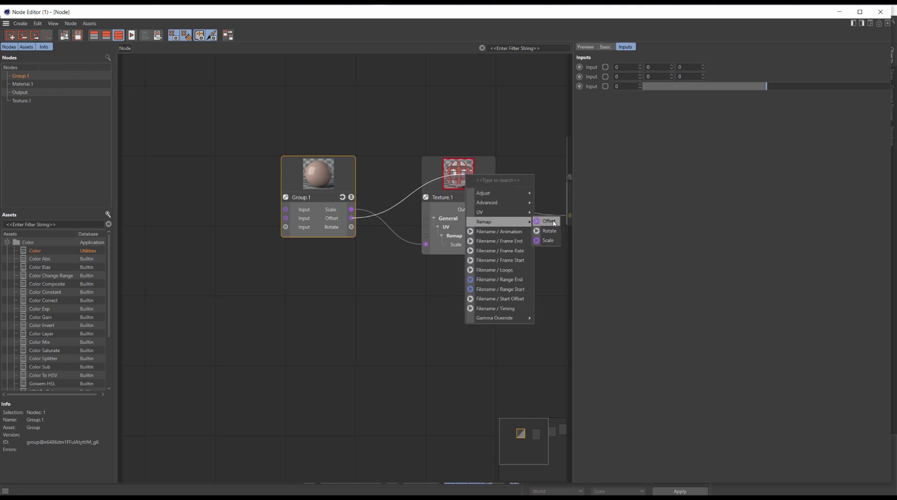
left_click(550, 222)
left_click_drag(352, 226, 456, 178)
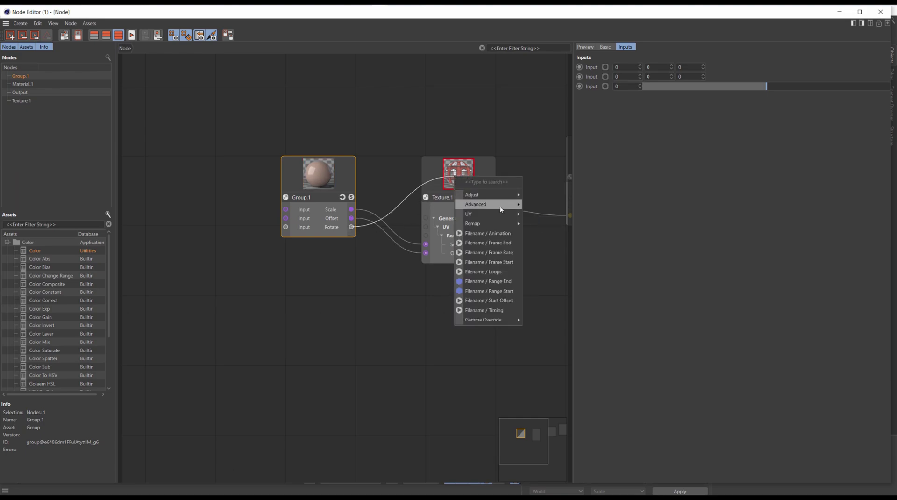
left_click(538, 233)
Step: Move Group.1 level with the texture's Remap ports and set the first two values of its scale input to 1
left_click_drag(322, 178, 342, 210)
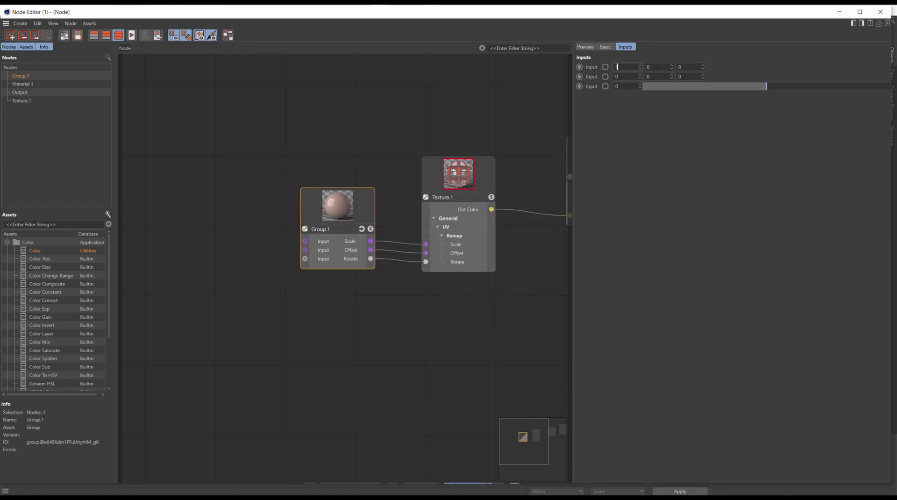
type("1")
key("Tab")
Step: Move the Node Editor clear of the viewport and start the Redshift Viewport IPR rendering
left_click_drag(550, 17, 562, 43)
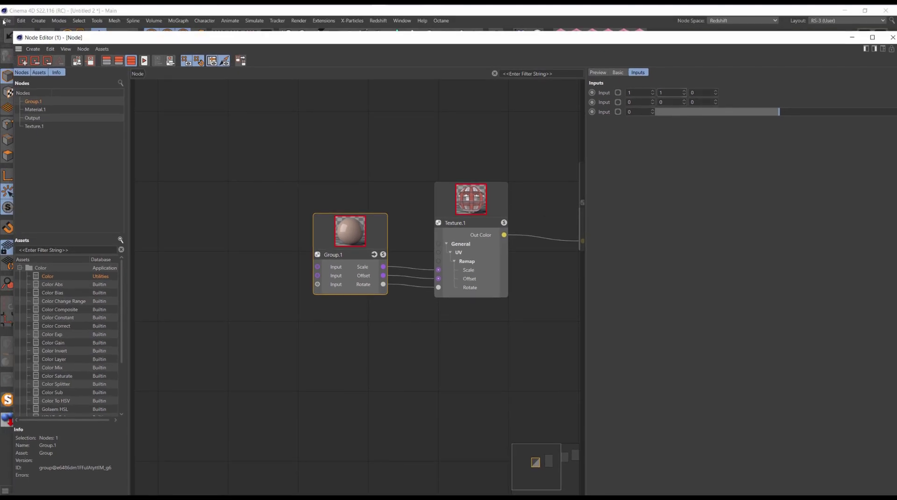
left_click_drag(15, 34, 23, 40)
left_click_drag(254, 43, 255, 312)
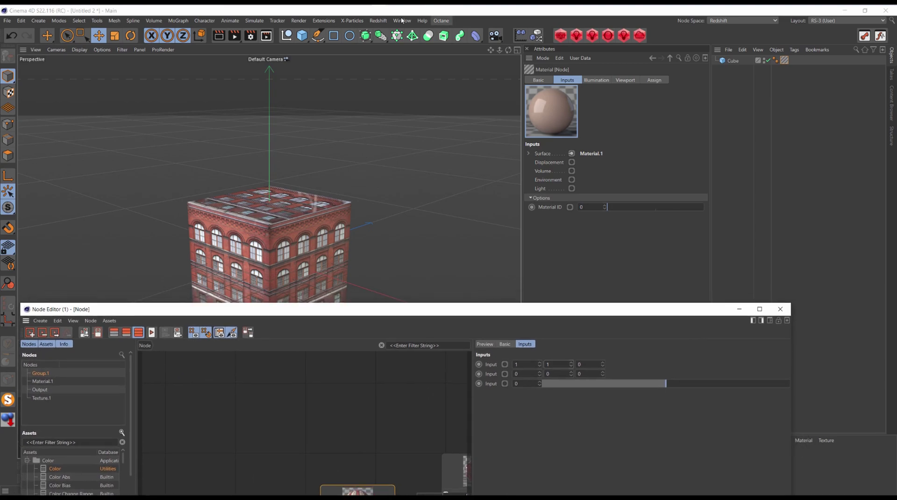
left_click(378, 21)
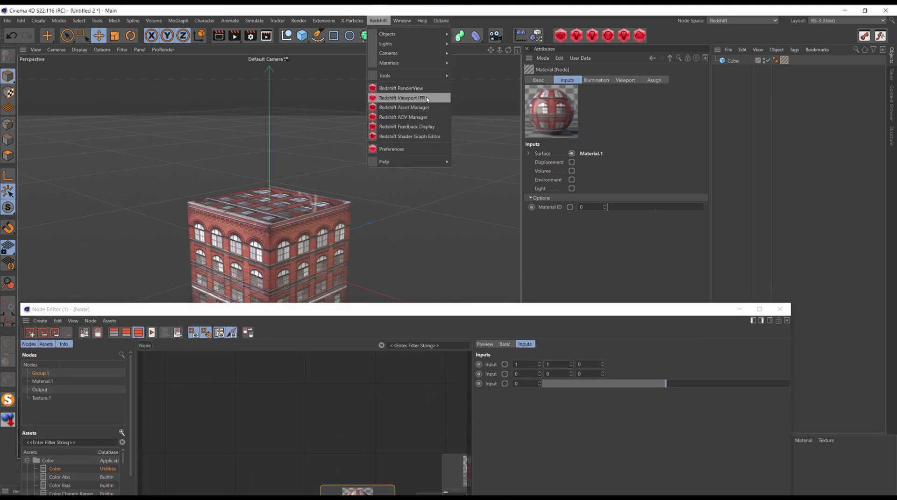
left_click(426, 98)
left_click(567, 115)
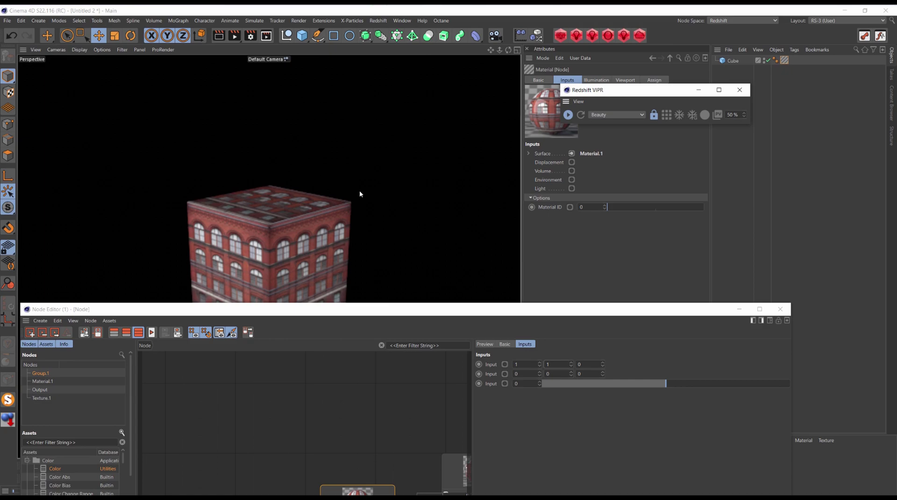
Step: Frame one face of the cube and test the group's scale input with its first two values at 5
left_click_drag(342, 168, 289, 176, "alt")
right_click_drag(289, 176, 296, 163, "alt")
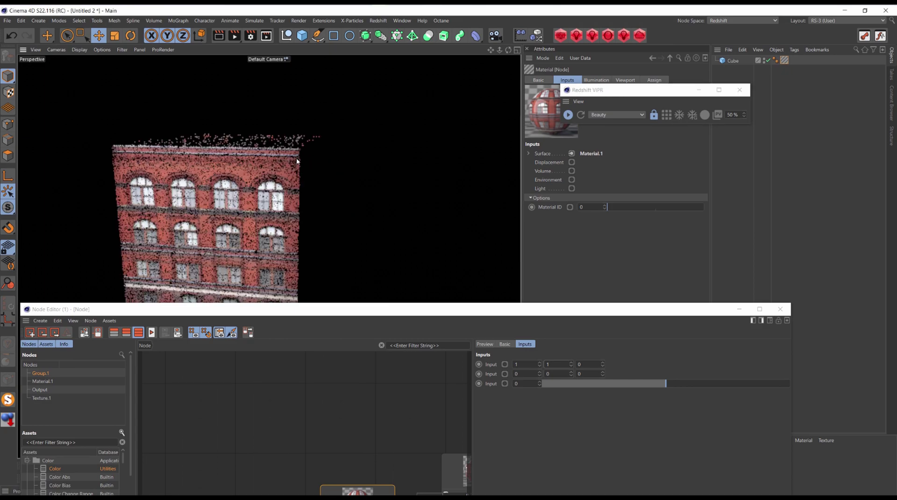
middle_click_drag(297, 162, 330, 127, "alt")
left_click_drag(525, 367, 431, 351)
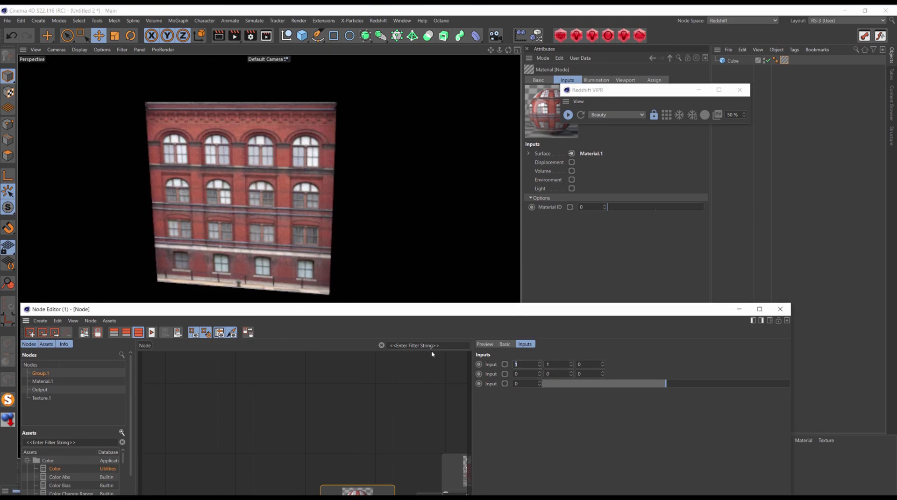
type("5")
key("Tab")
type("5")
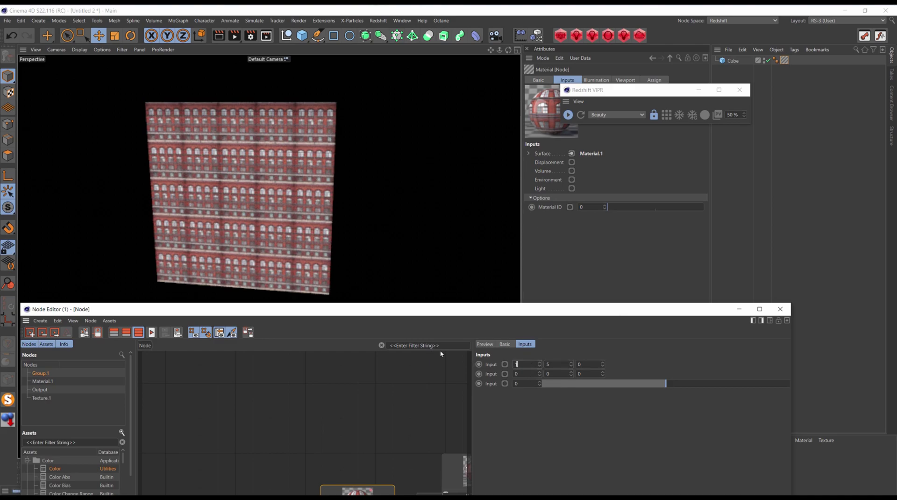
key("Tab")
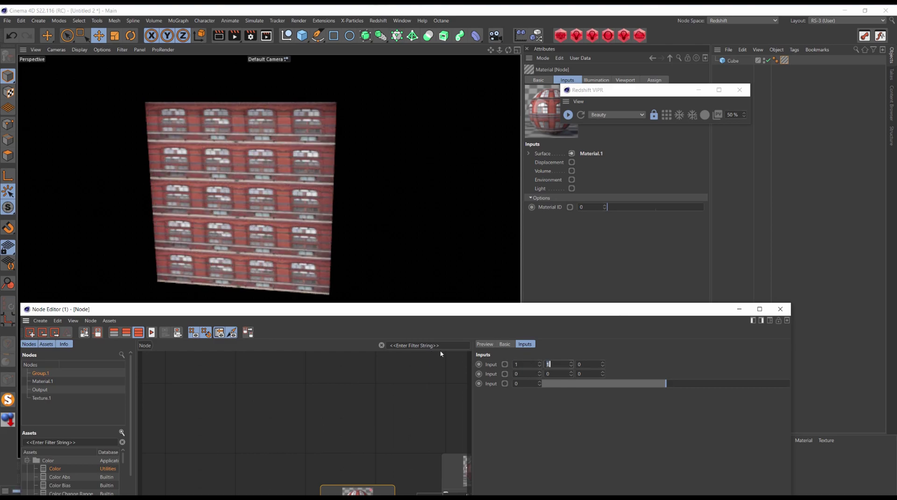
Step: Test the group's scale input with its first two values at 0.5 and its rotate input at 35
type(".5")
key("Return")
left_click(517, 364)
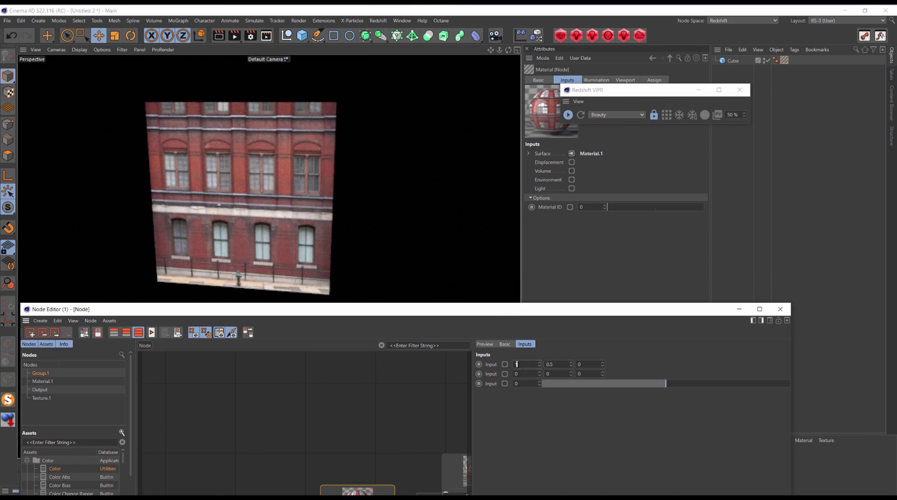
type(".5")
key("Return")
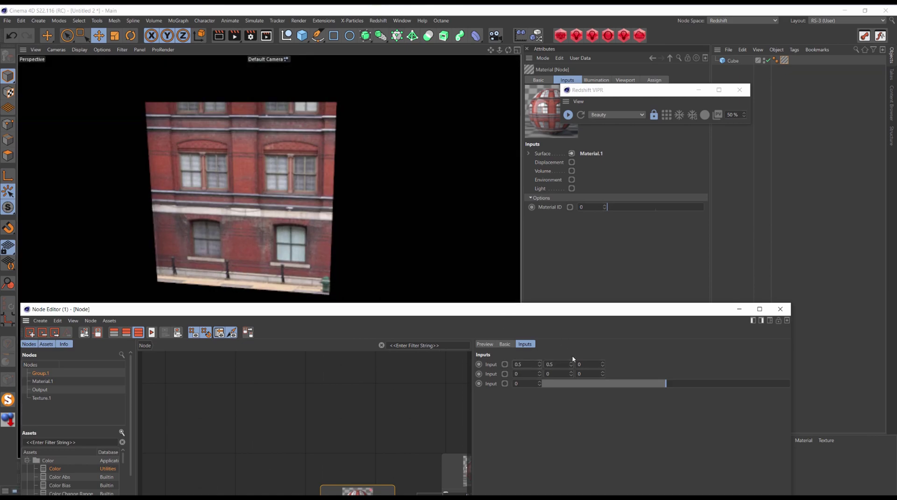
key("Return")
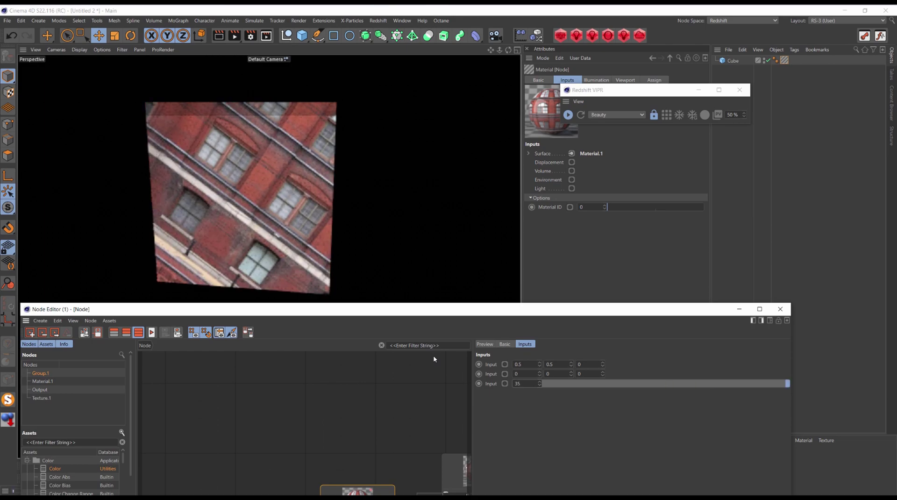
Step: Reset the first two values of the group's scale input to 1 and its rotate input to 0
double_click(518, 364)
type("1")
double_click(551, 364)
type("11")
key("Return")
double_click(517, 383)
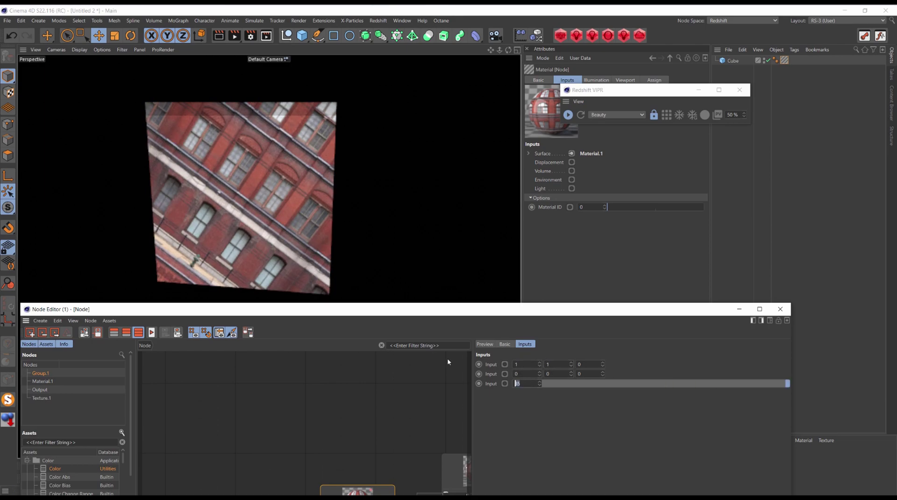
type("0")
key("Return")
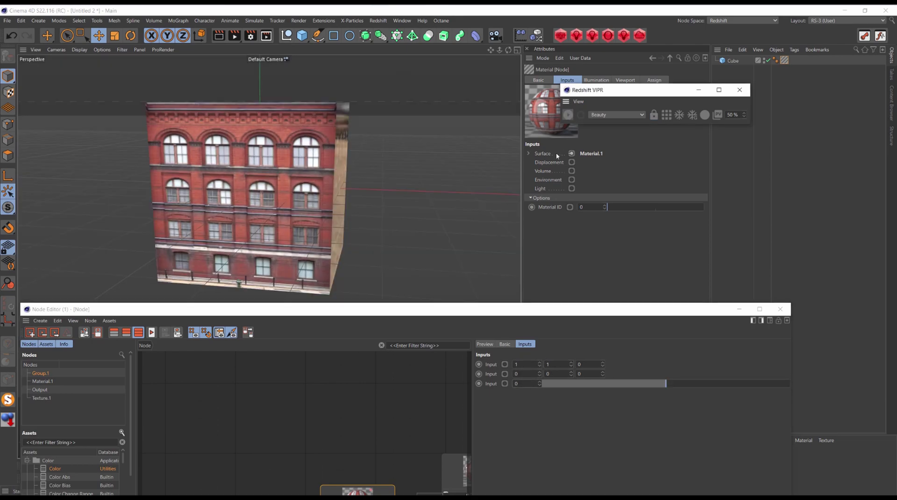
Step: Maximize the Node Editor, rename the group node Transform and move it slightly away from the texture node
double_click(450, 309)
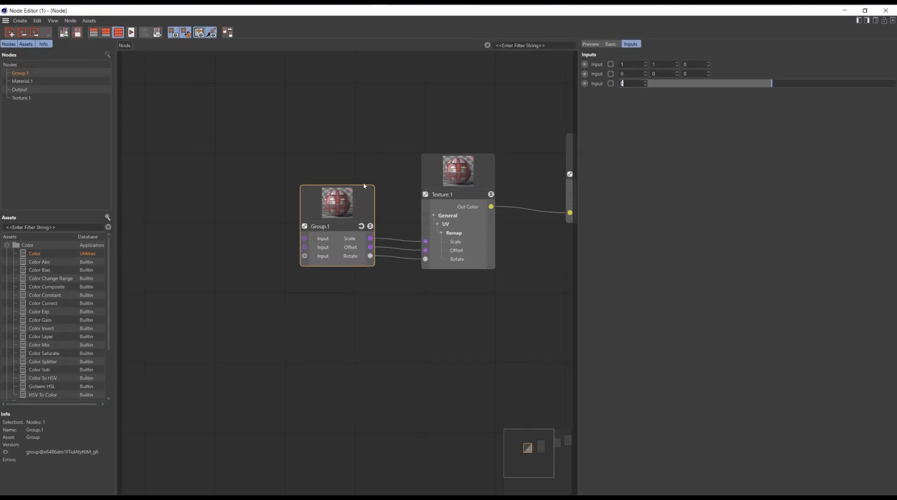
double_click(336, 213)
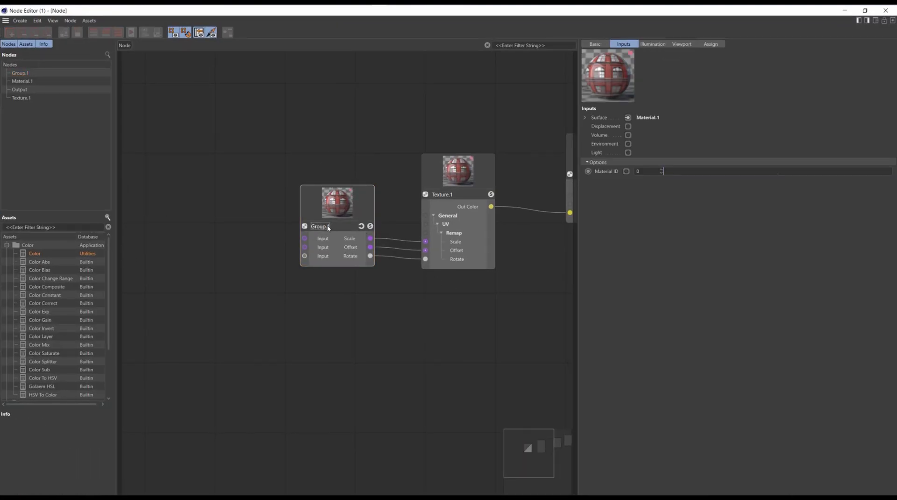
type("Transform")
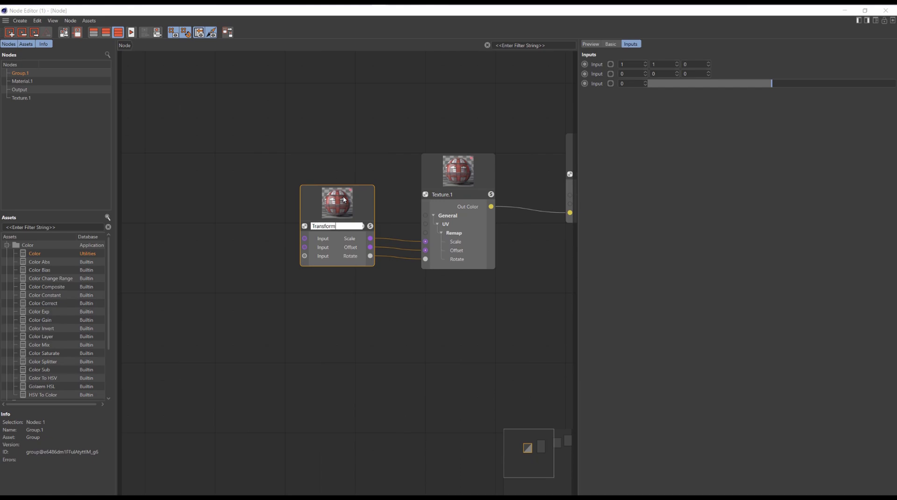
left_click(290, 193)
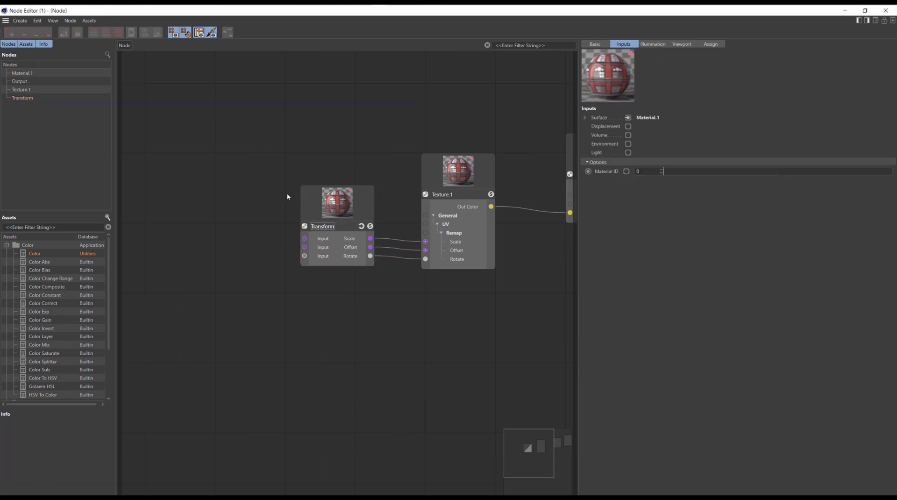
left_click_drag(331, 215, 316, 217)
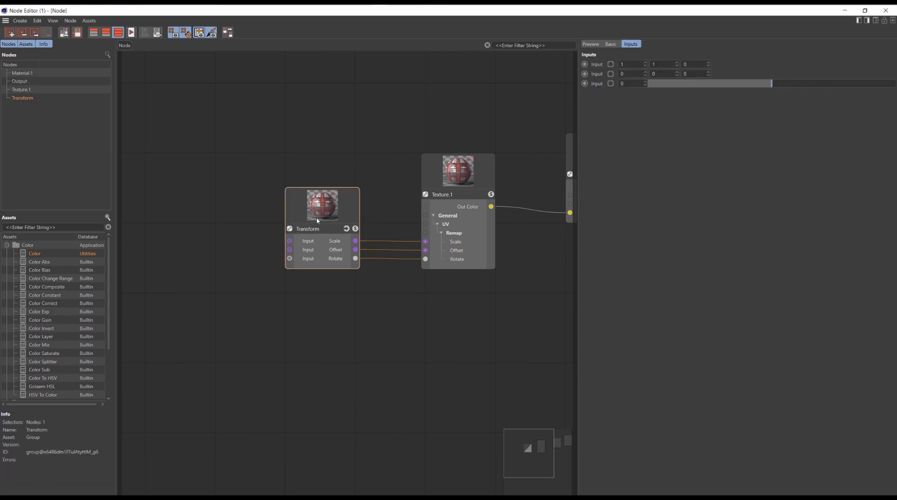
Step: Save the Transform group as an asset in the Preferences database under the Math category, version 1.0
left_click(89, 21)
left_click(120, 48)
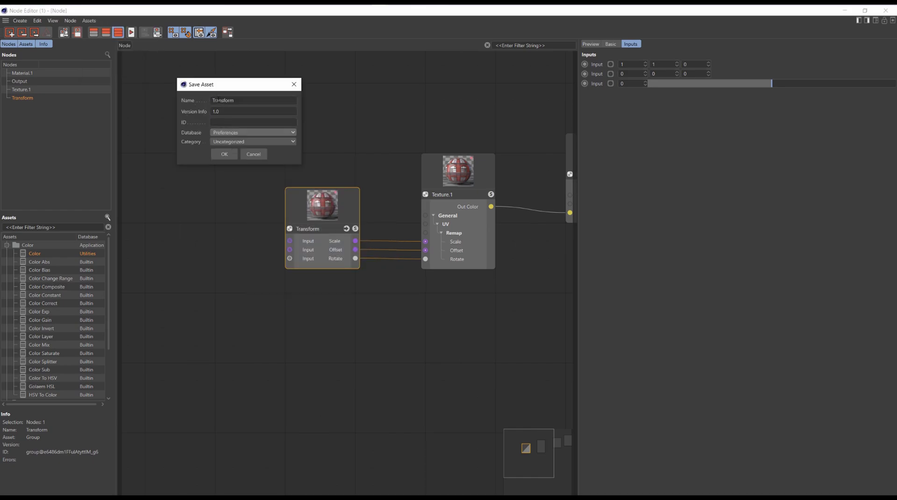
left_click(229, 142)
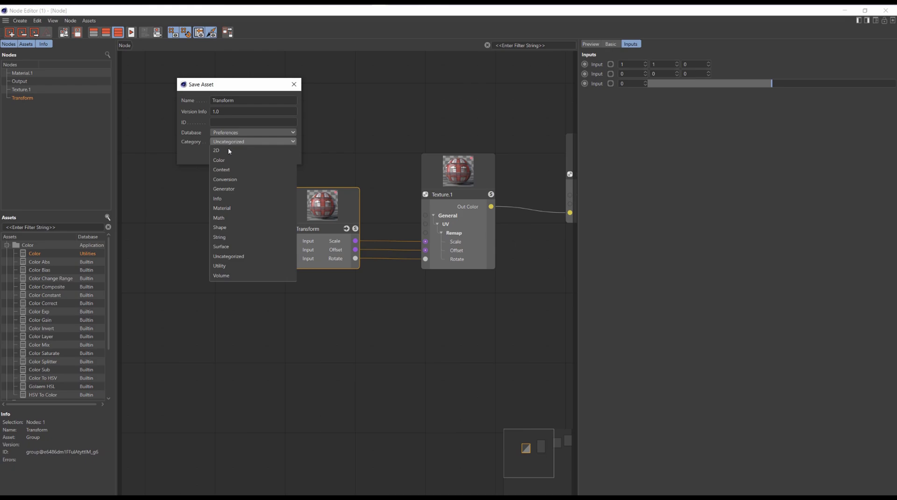
left_click(227, 217)
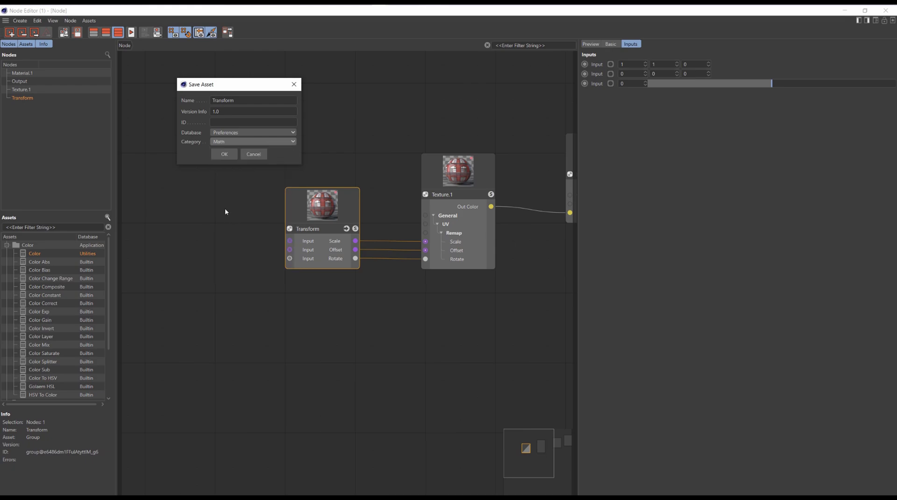
left_click(223, 154)
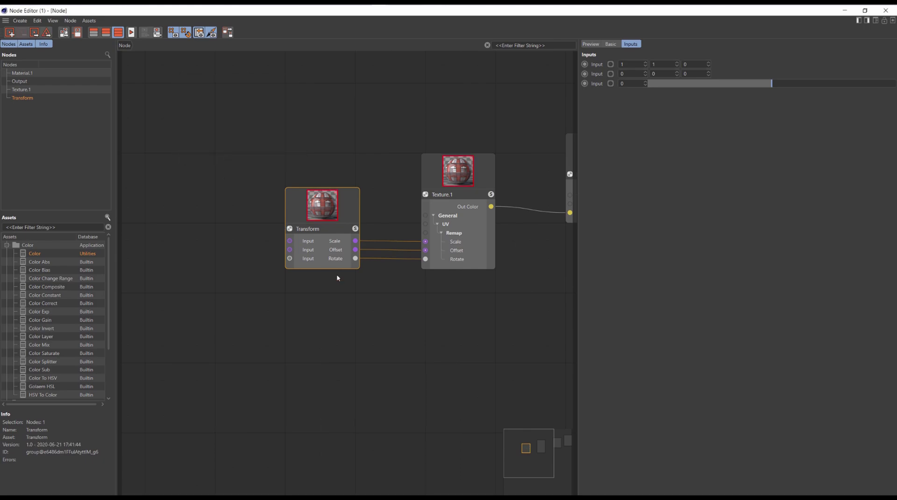
left_click(340, 320)
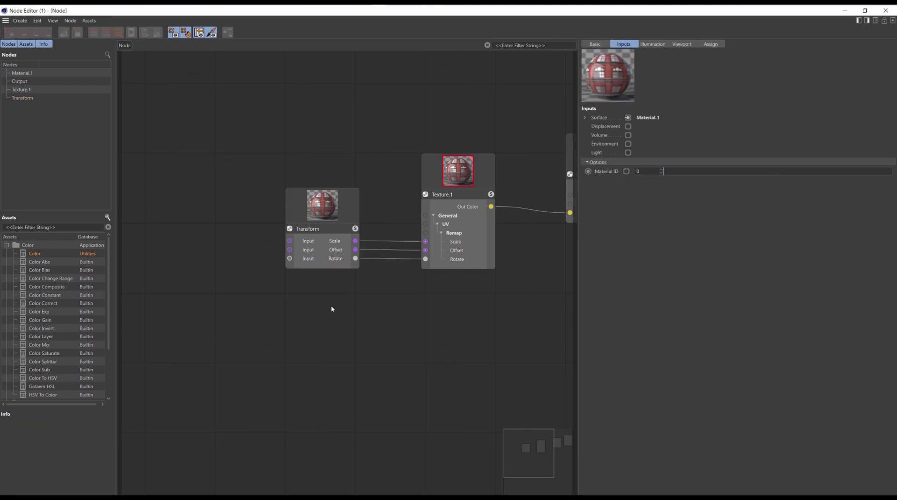
Step: Add the saved Transform asset to the graph, place it below the existing Transform node and give it horizontal ports
double_click(332, 306)
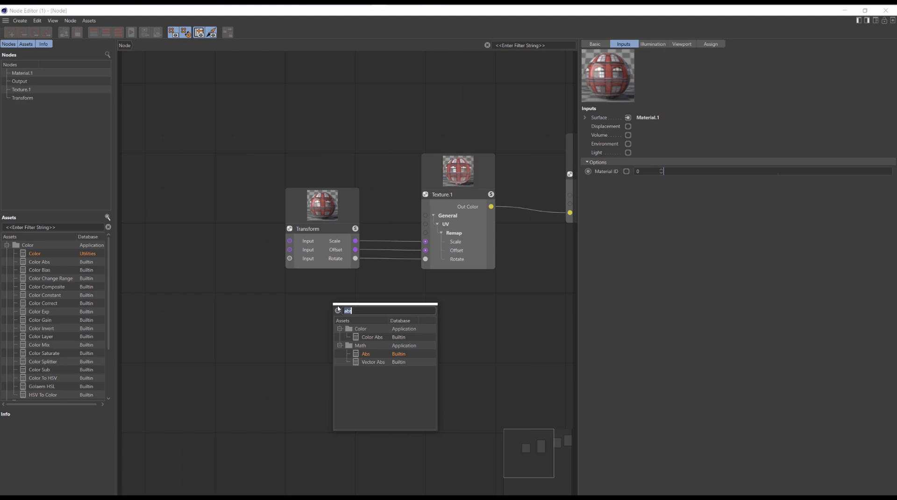
type("tran")
key("Return")
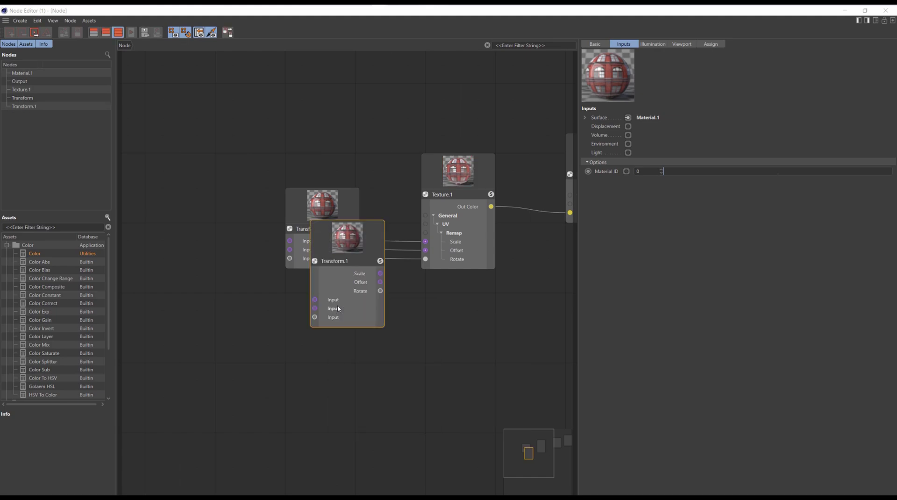
left_click_drag(338, 308, 313, 381)
right_click(327, 325)
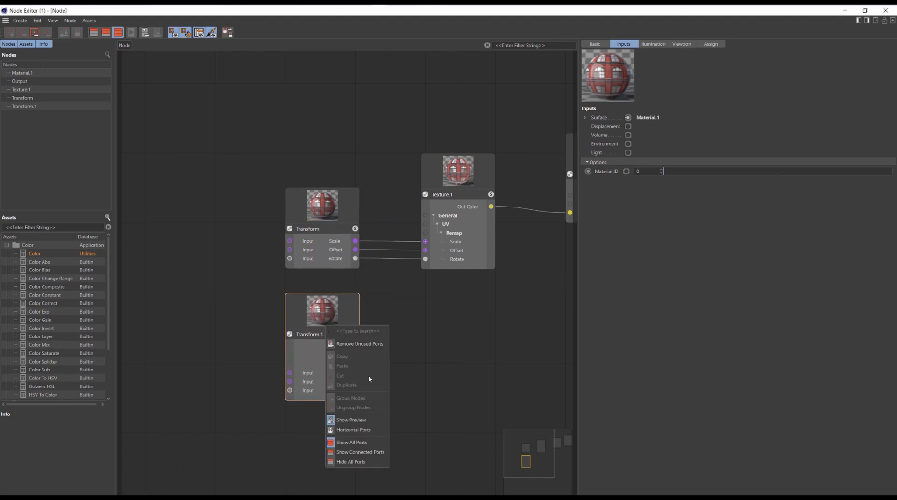
left_click(354, 429)
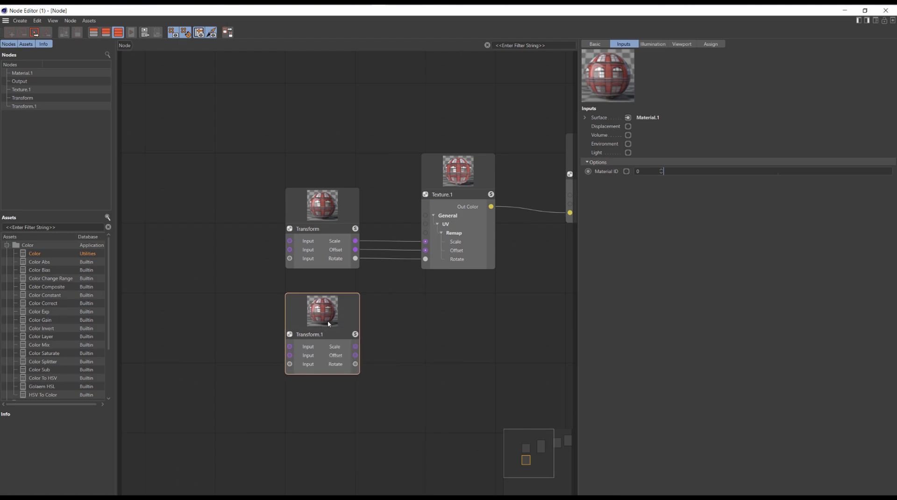
Step: Connect the new Transform node's Scale, Offset and Rotate outputs to the matching UV Remap inputs of the texture node
left_click_drag(405, 321, 308, 318)
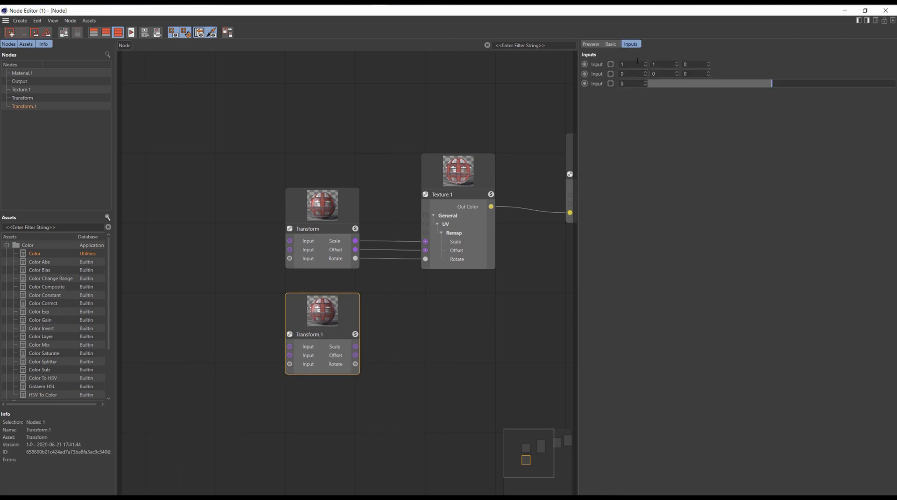
left_click_drag(356, 346, 425, 242)
left_click_drag(356, 356, 425, 250)
left_click_drag(356, 364, 425, 259)
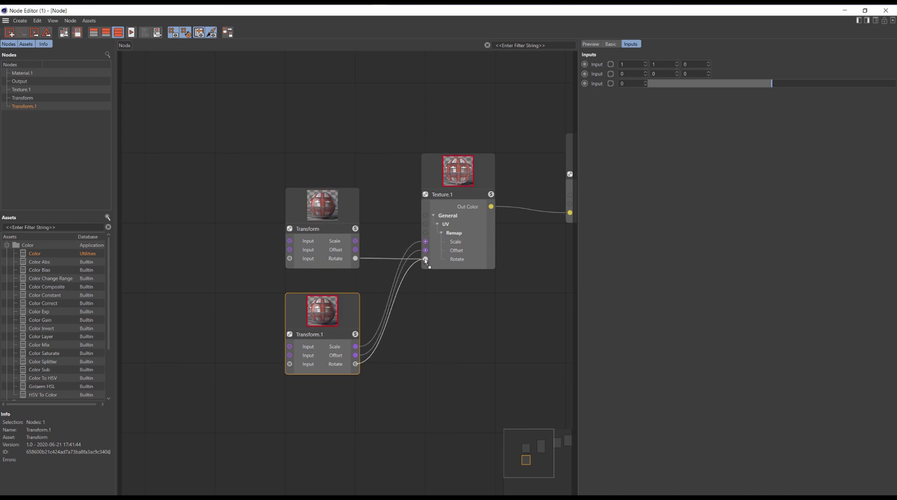
Step: Delete the original Transform group and move the Transform asset node into its place beside the texture node
left_click_drag(343, 214, 214, 207)
left_click(316, 305)
left_click_drag(317, 305, 323, 193)
left_click(184, 252)
key("Delete")
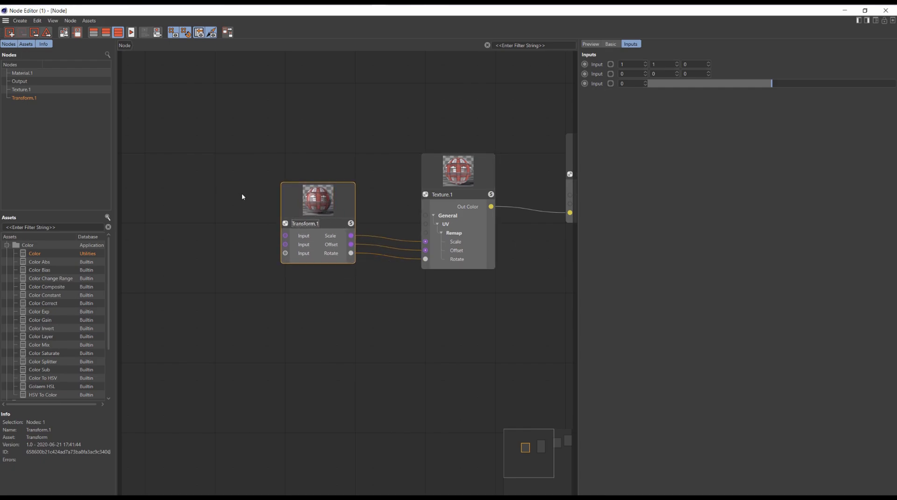
Step: Open the Transform asset for editing in its own maximized node editor
left_click(89, 20)
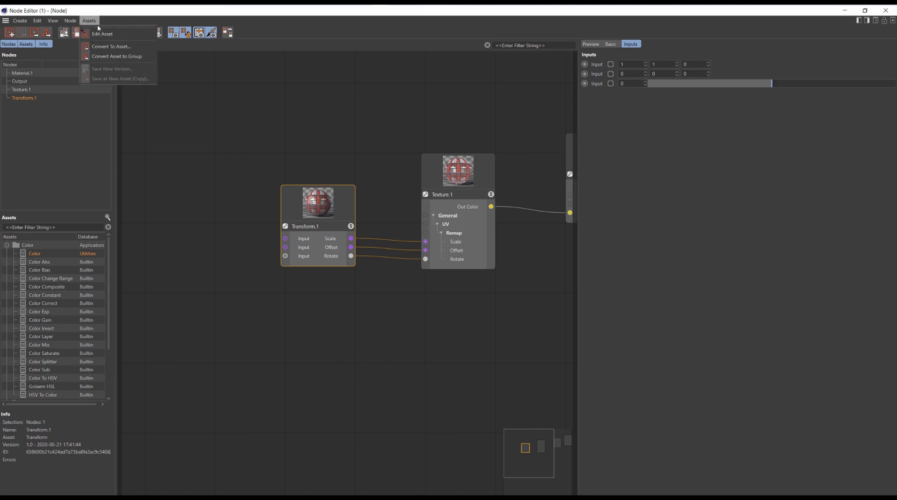
left_click(102, 33)
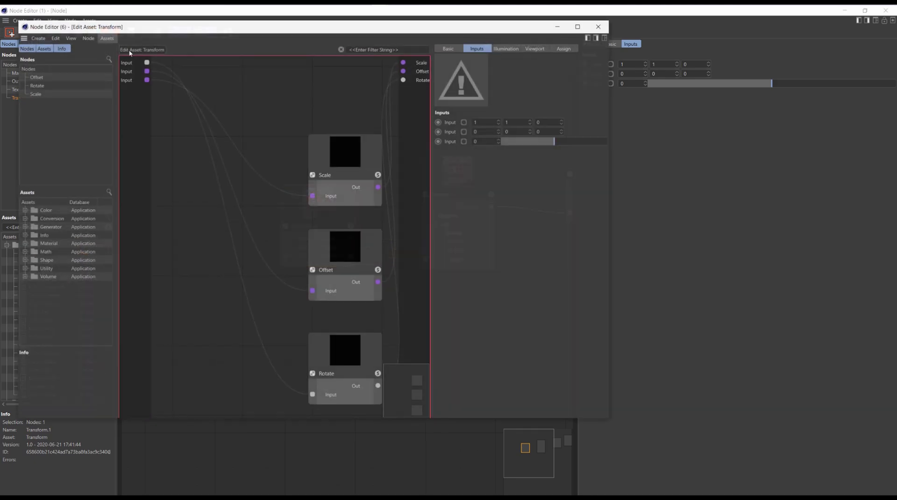
double_click(428, 27)
middle_click_drag(391, 118, 408, 91)
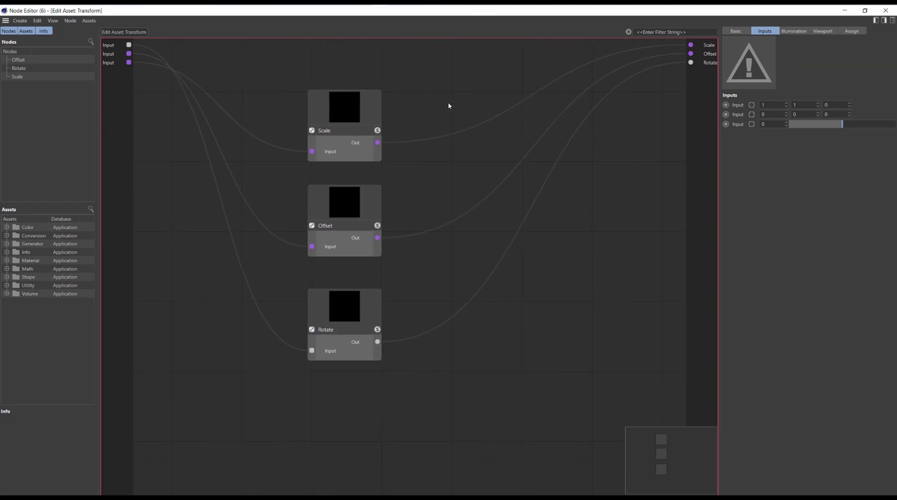
Step: Add a Change Range node to the asset and wire it between the Scale node's output and the asset's Scale output
double_click(440, 93)
type("chanbo")
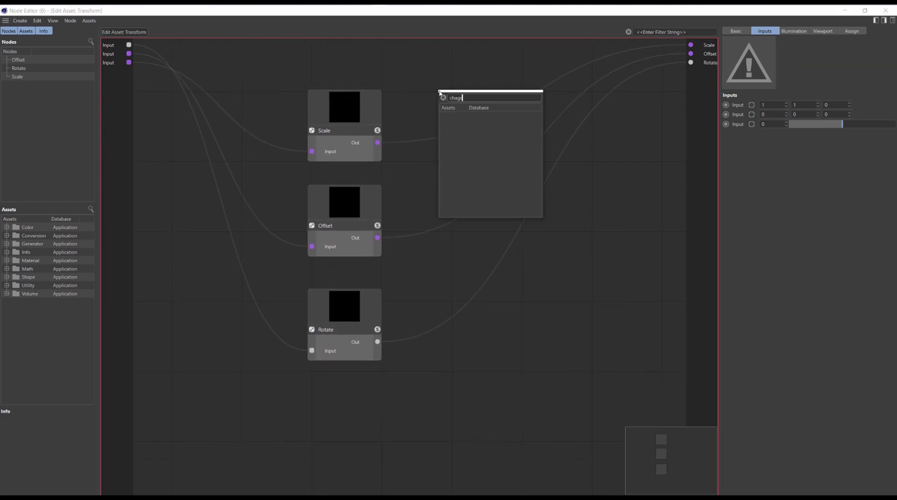
key("BackSpace")
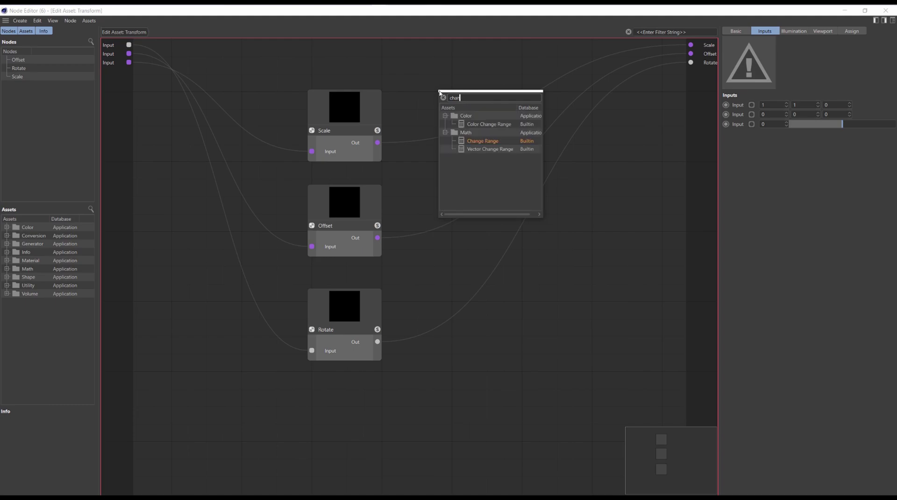
key("Return")
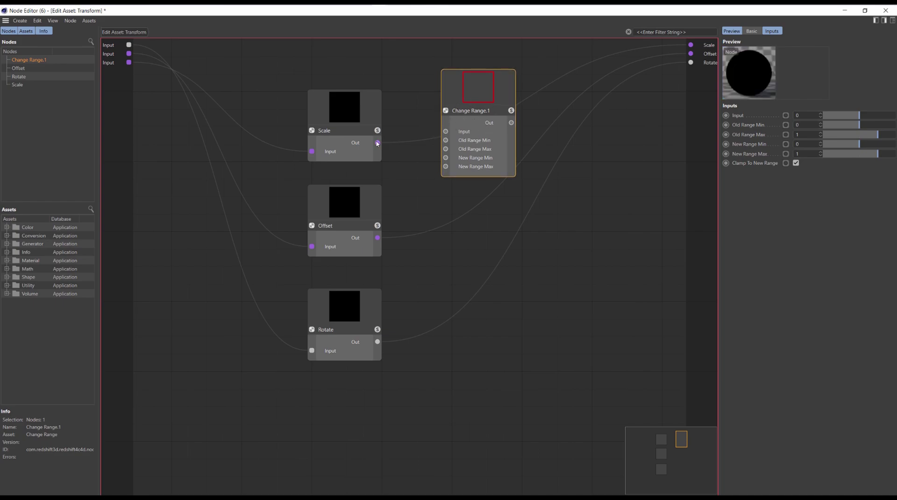
left_click_drag(378, 142, 446, 131)
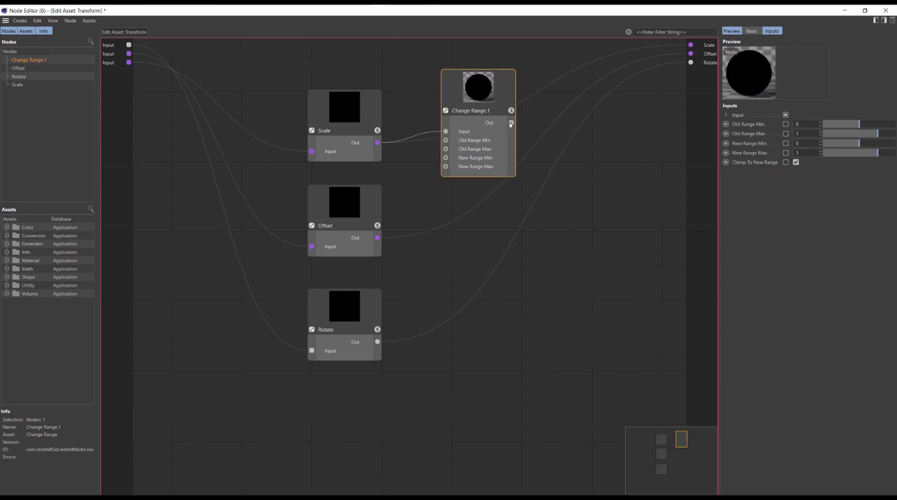
left_click_drag(511, 122, 691, 45)
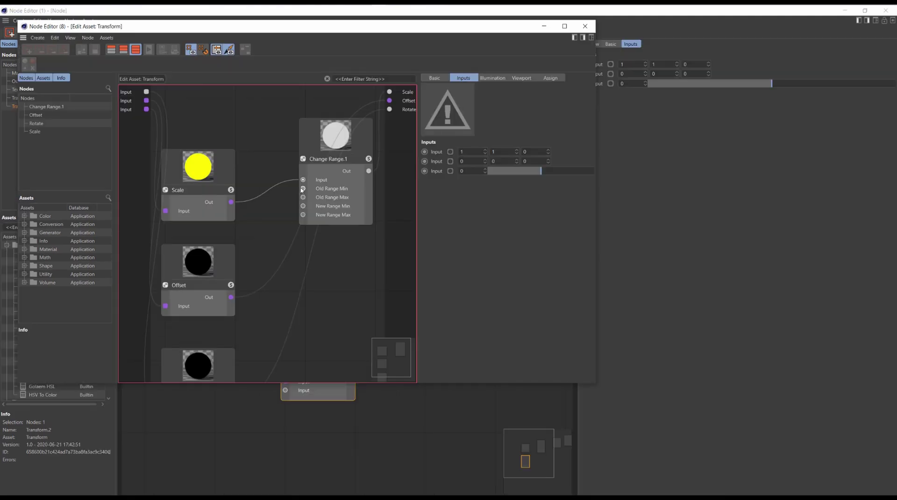
Step: Propagate the Change Range node's Old Range Min, Old Range Max, New Range Min and New Range Max ports as asset inputs
left_click_drag(302, 190, 270, 229)
left_click(293, 222)
left_click(293, 228)
left_click(293, 233)
left_click(291, 244)
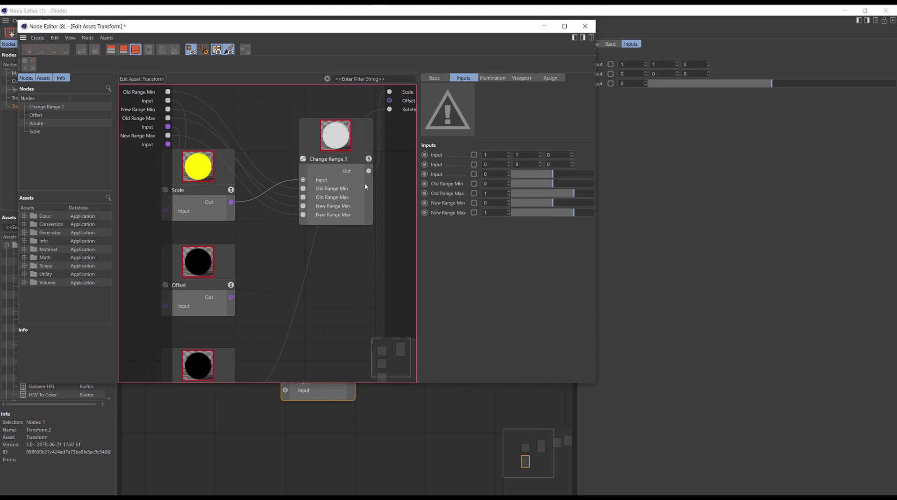
Step: Connect the Offset node's output to the asset's Offset output and move the Change Range node clear of the other nodes
middle_click_drag(311, 188, 263, 147)
scroll(263, 147, "down", 2)
middle_click_drag(254, 191, 326, 178)
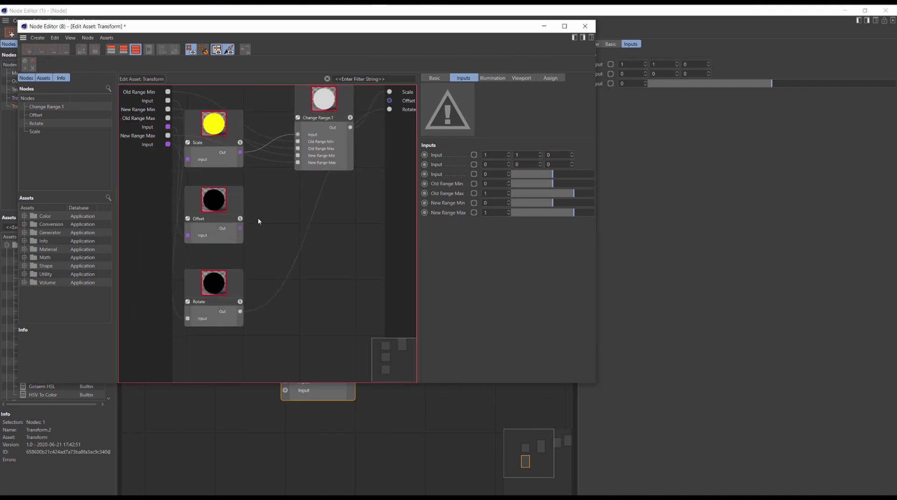
left_click_drag(240, 228, 389, 101)
middle_click_drag(252, 127, 225, 183)
left_click_drag(293, 150, 271, 97)
middle_click_drag(242, 156, 268, 168)
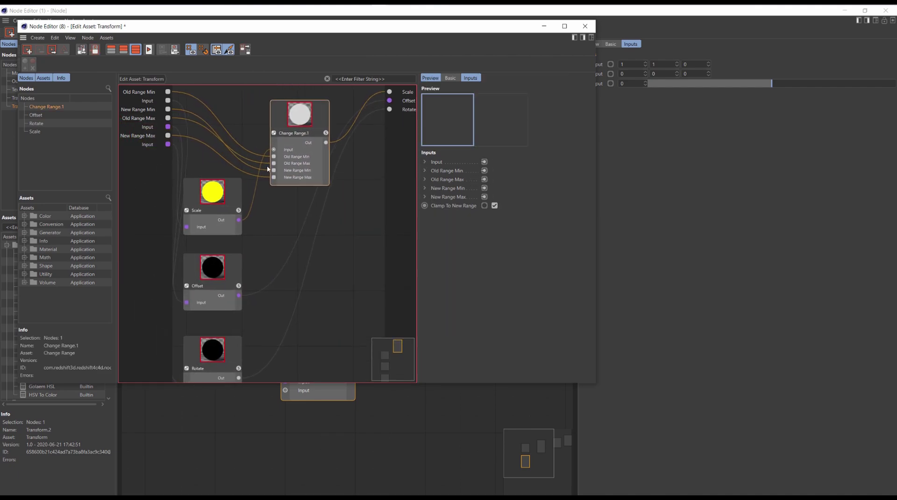
Step: Propagate the Change Range node's Clamp To New Range port as an asset input
scroll(267, 168, "up", 2)
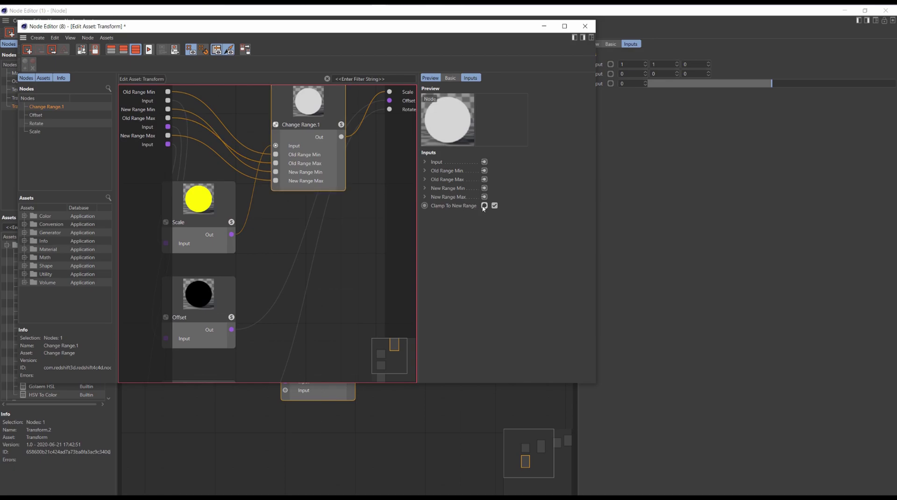
right_click(484, 206)
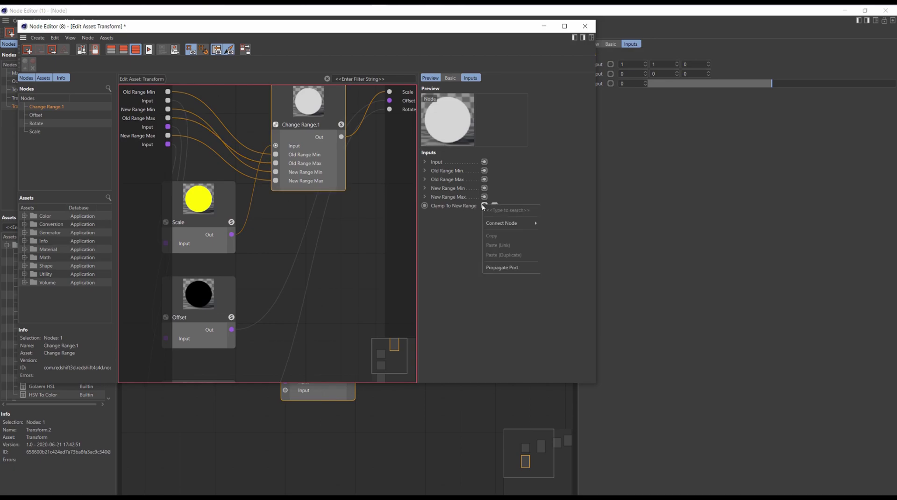
left_click(503, 267)
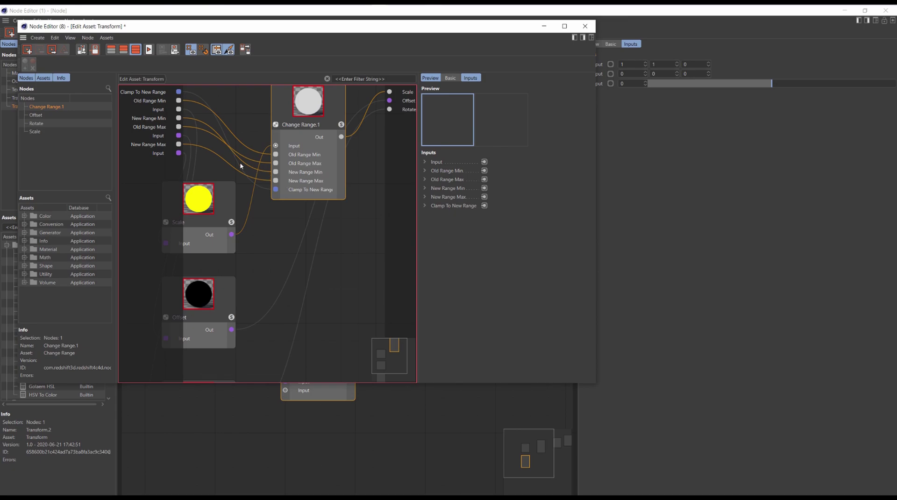
Step: Close the asset editor with the changes saved, and move the two Transform nodes apart in the material graph
left_click(585, 26)
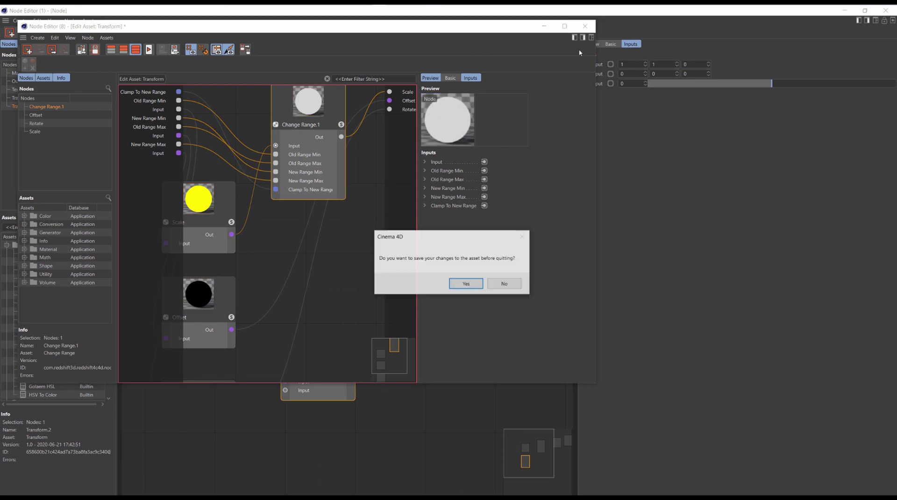
left_click(466, 284)
left_click(452, 312)
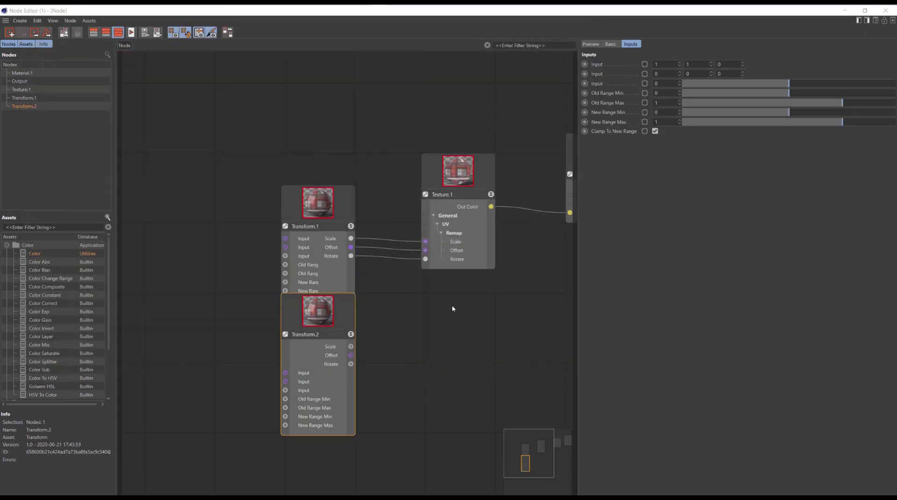
left_click_drag(307, 260, 313, 312)
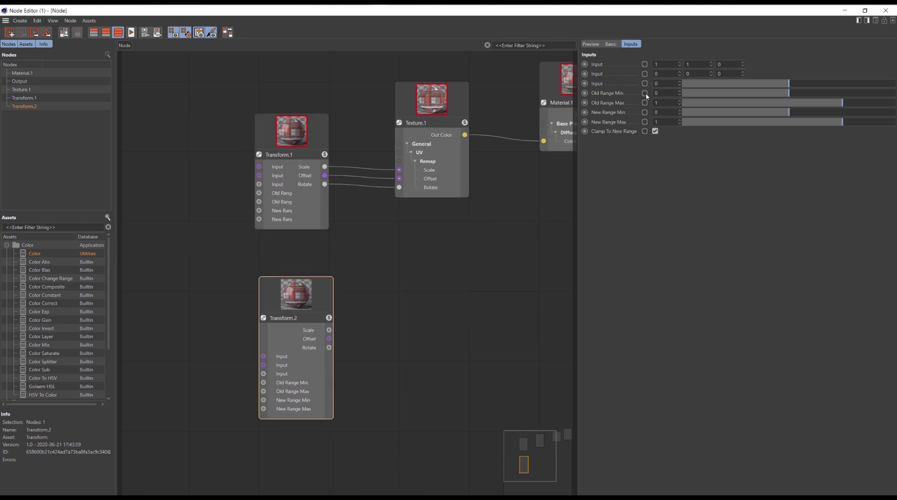
left_click_drag(296, 149, 282, 116)
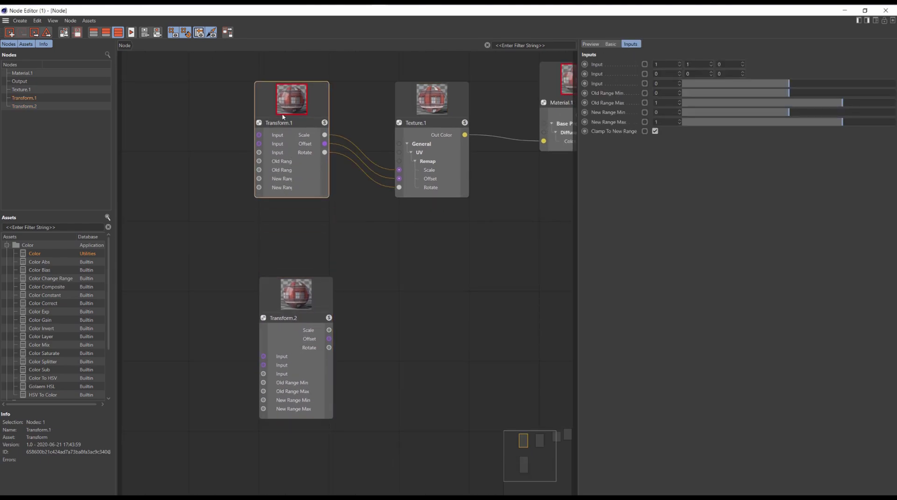
Step: Try different New Range Max and New Range Min values on the lower Transform node and undo the changes
left_click(329, 290)
left_click(655, 131)
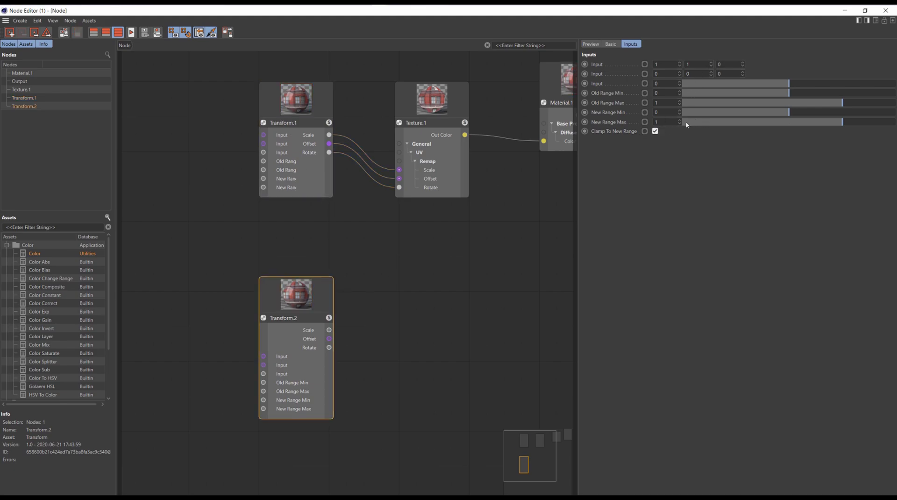
left_click_drag(687, 123, 874, 124)
left_click_drag(787, 114, 775, 115)
key("ctrl+z")
key("ctrl+z")
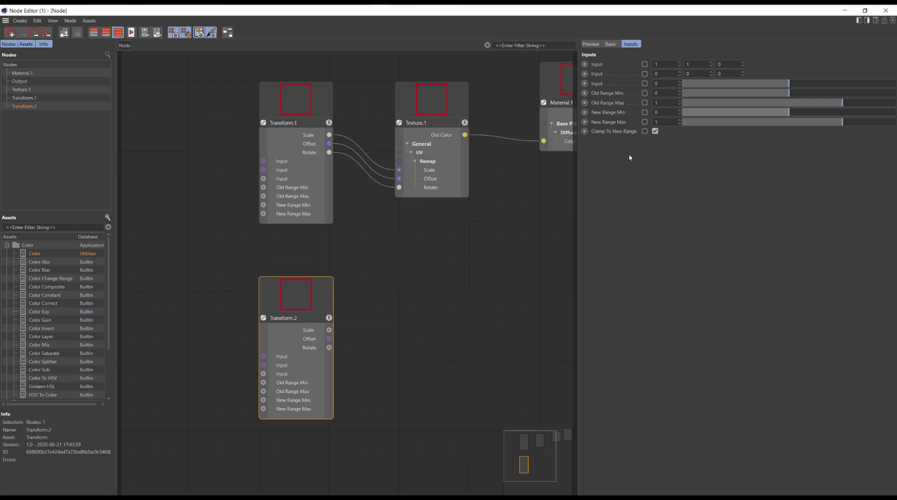
Step: Delete both Transform nodes from the material graph
left_click_drag(303, 104, 289, 101)
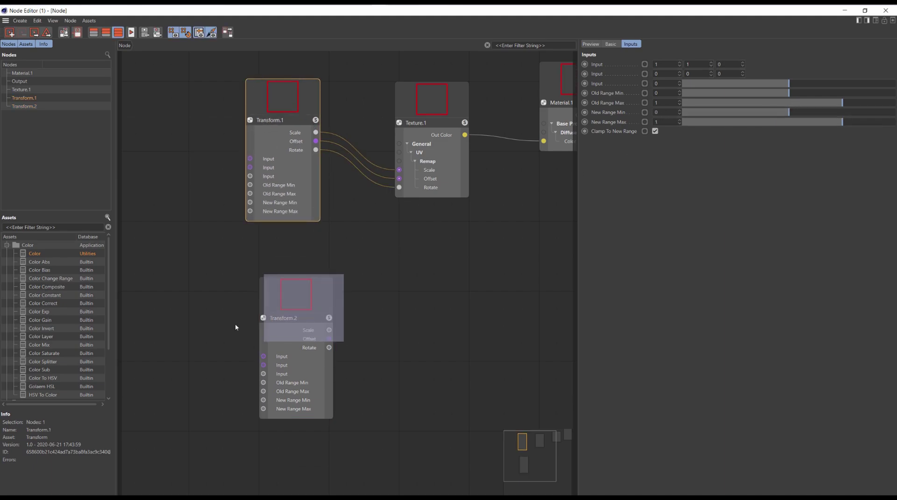
key("Delete")
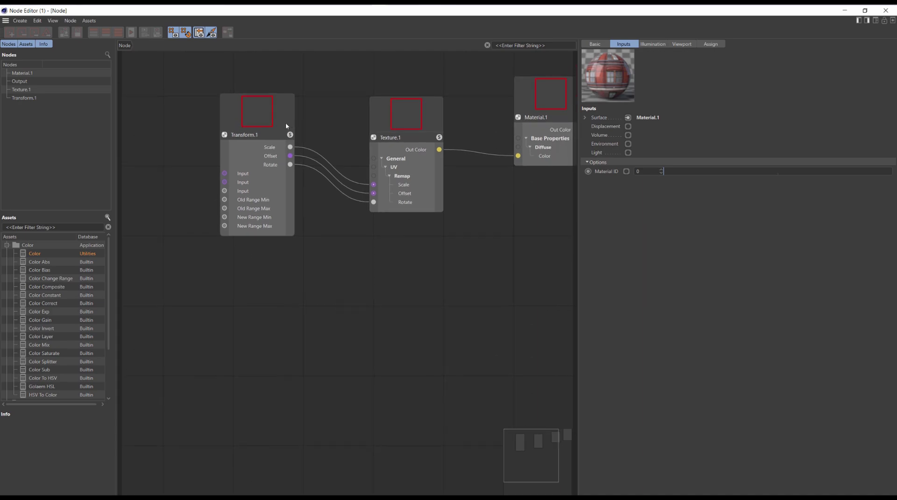
left_click(247, 213)
key("Delete")
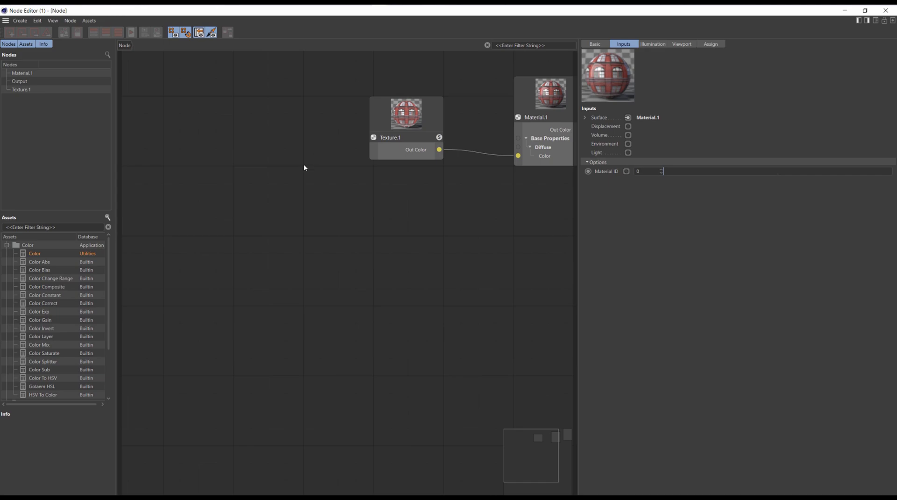
Step: Add a Vector Abs node beside the texture node
middle_click_drag(285, 154, 286, 176)
type("ca")
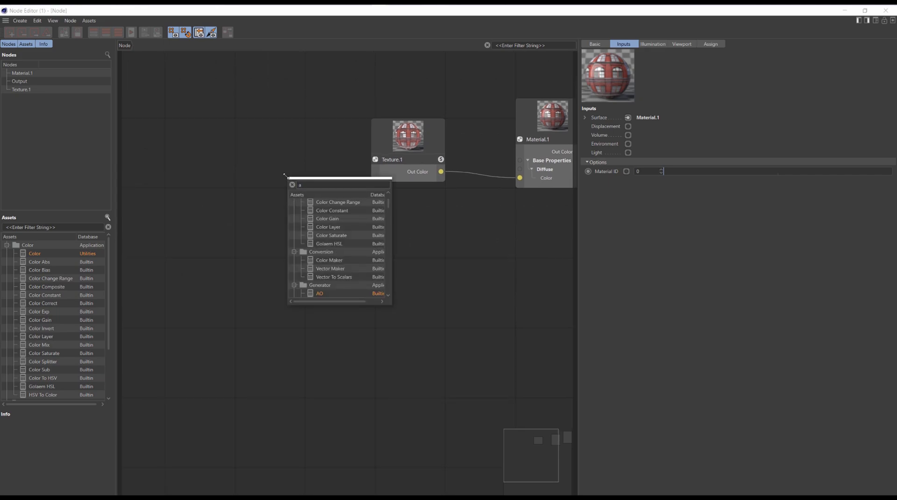
key("BackSpace")
type("vec a")
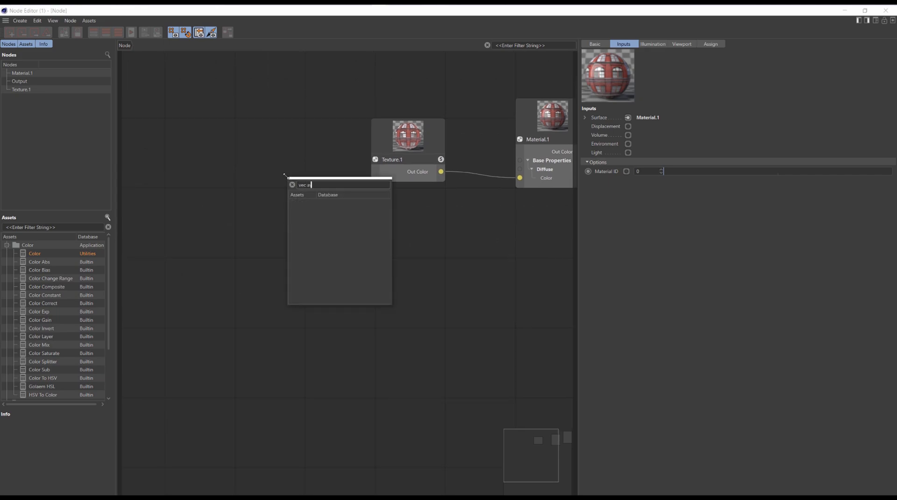
type("b")
key("Return")
left_click_drag(331, 269, 255, 149)
Step: Connect the Vector Abs output to the texture's UV Remap Scale input and move the Vector Abs node farther from the texture
left_click_drag(305, 171, 409, 137)
mouse_move(451, 178)
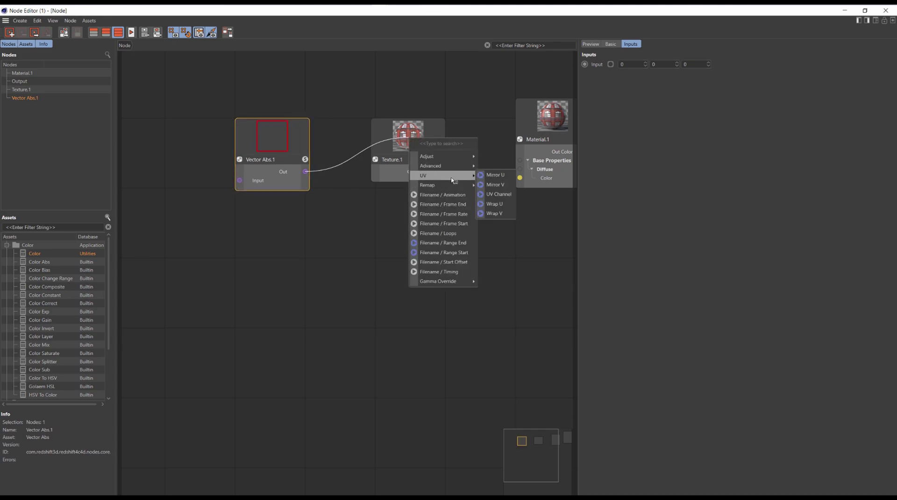
left_click(488, 204)
middle_click_drag(366, 213, 456, 230)
left_click_drag(370, 166, 253, 189)
Step: Set the first two values of the Vector Abs input to 1
left_click(621, 66)
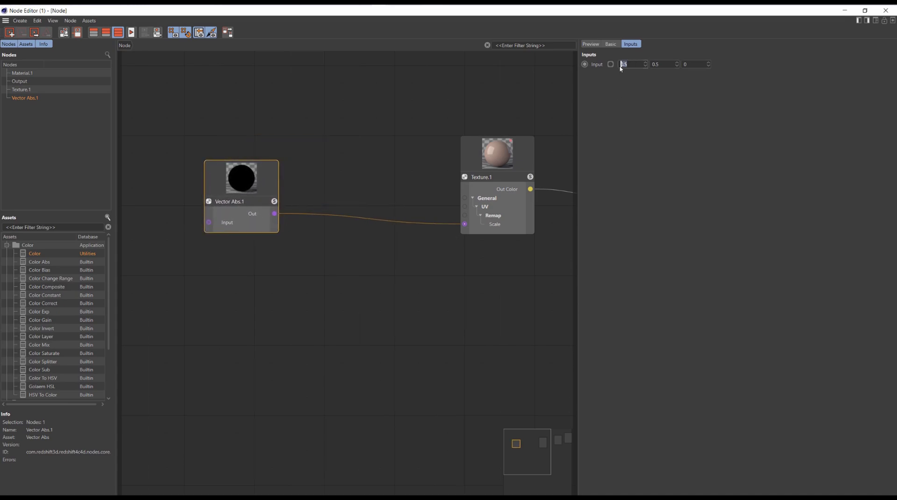
type("1")
key("Tab")
type("1")
key("Return")
Step: Add a Vector Pow node between the Vector Abs and texture nodes
left_click(341, 182)
double_click(340, 182)
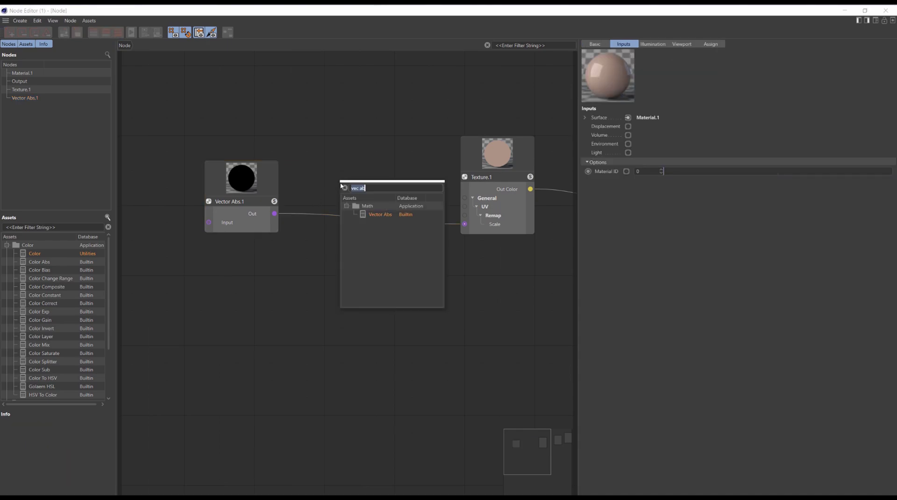
type("pow")
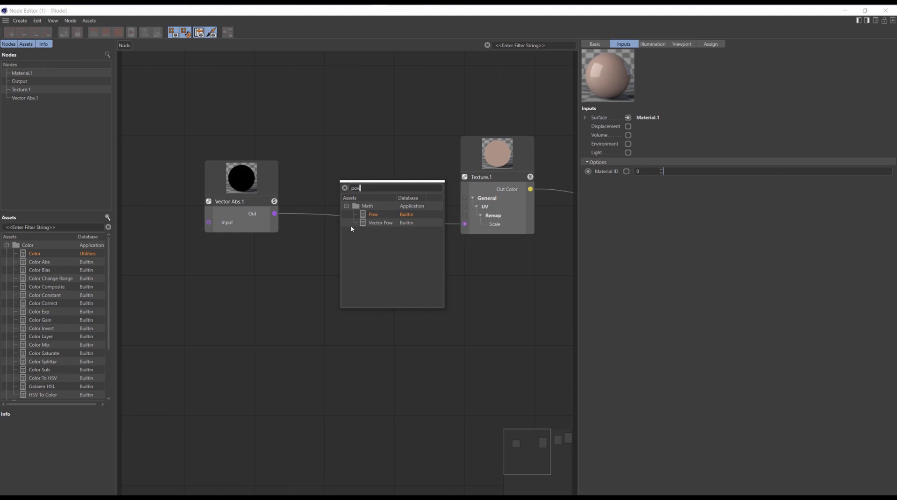
double_click(377, 223)
left_click_drag(351, 240, 366, 176)
Step: Route the Vector Abs output through the Vector Pow Base, with all exponents at -1, into the texture's UV Remap Scale
left_click_drag(277, 186, 329, 224)
left_click(364, 189)
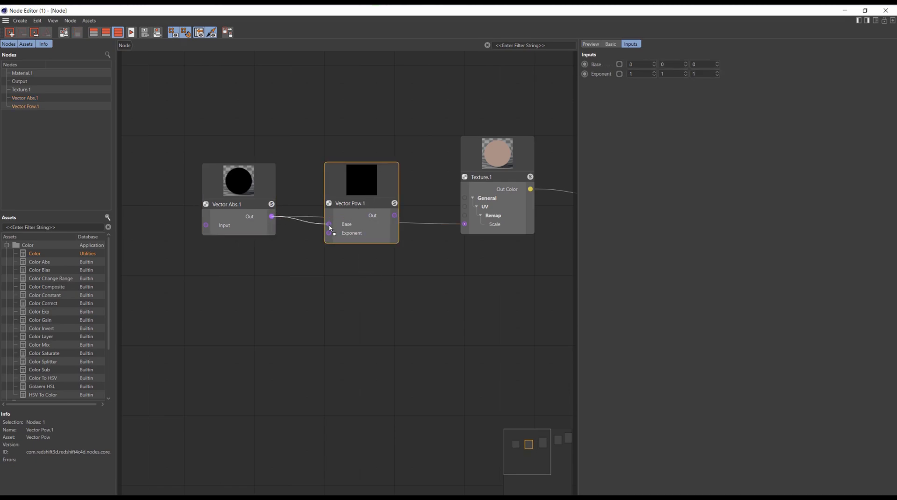
left_click_drag(371, 185, 371, 184)
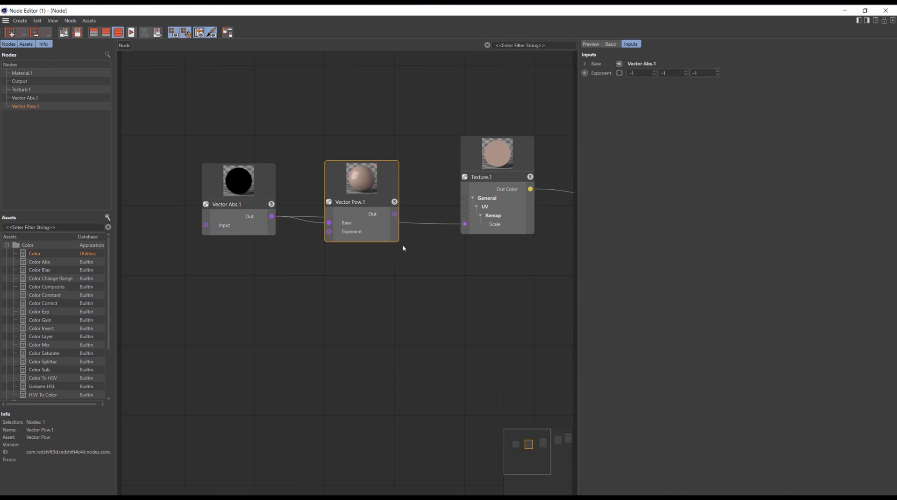
left_click_drag(396, 216, 464, 224)
Step: Shrink the Node Editor to reveal the cube render and set the first two Vector Abs input values to 2
double_click(531, 14)
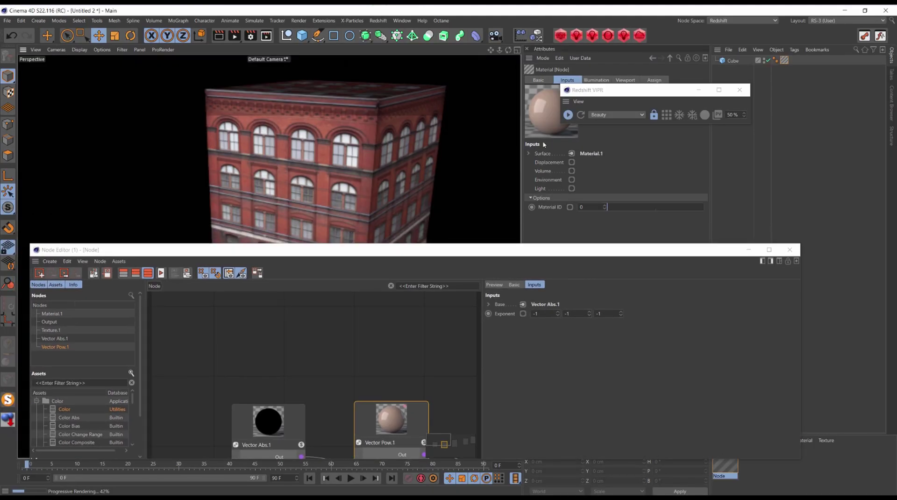
left_click_drag(513, 251, 522, 242)
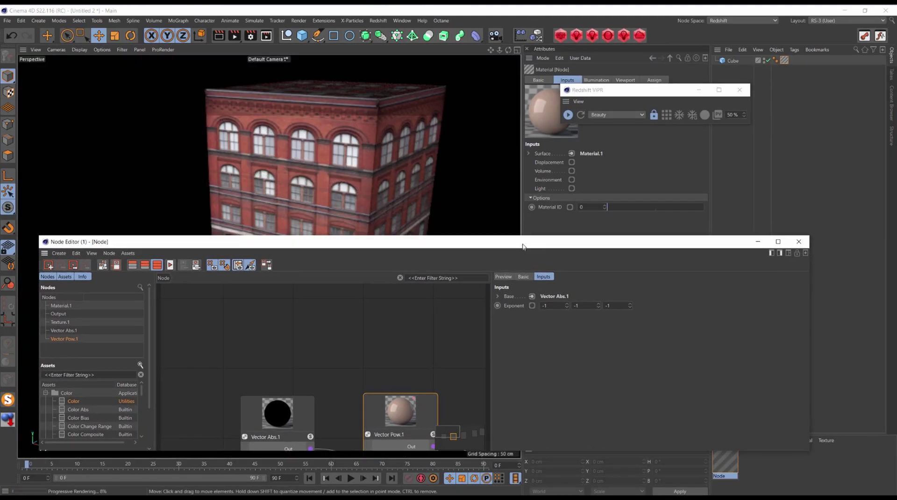
middle_click_drag(337, 311, 317, 271)
left_click_drag(297, 324, 238, 386)
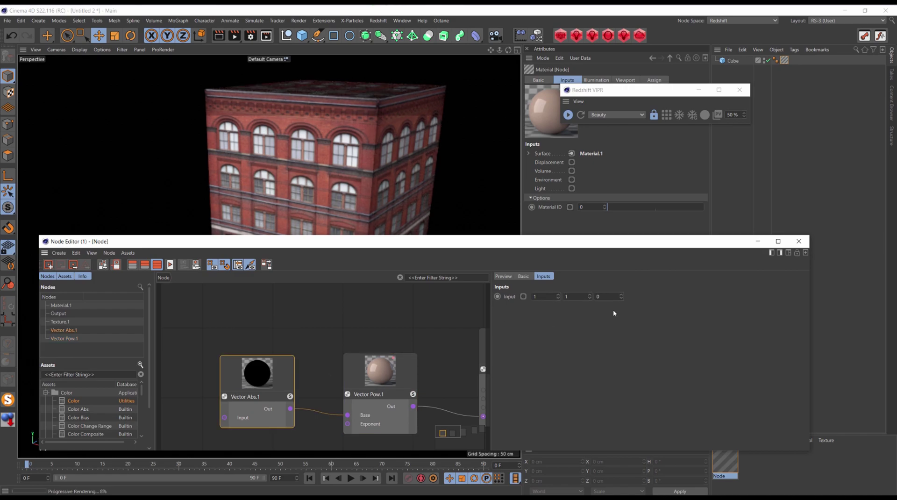
left_click_drag(542, 296, 484, 292)
type("2")
key("Tab")
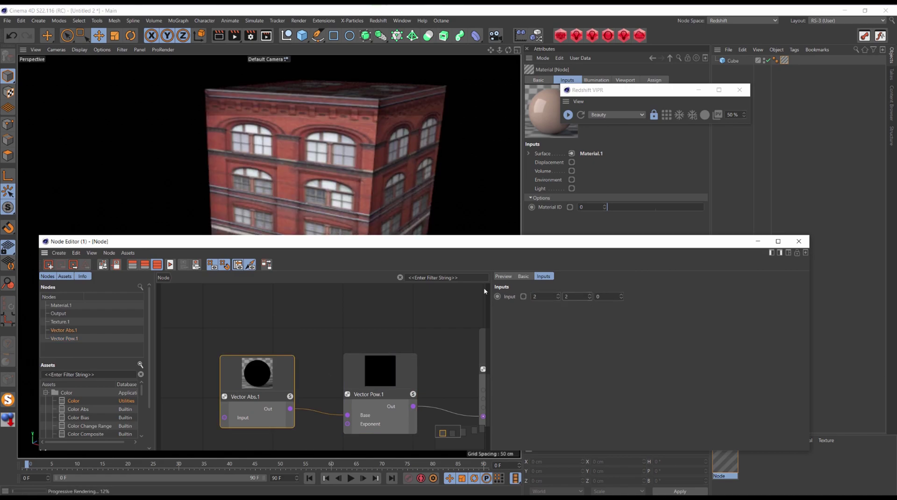
Step: Set the first two Vector Abs input values to 5
double_click(545, 296)
type("5")
key("Tab")
type("5")
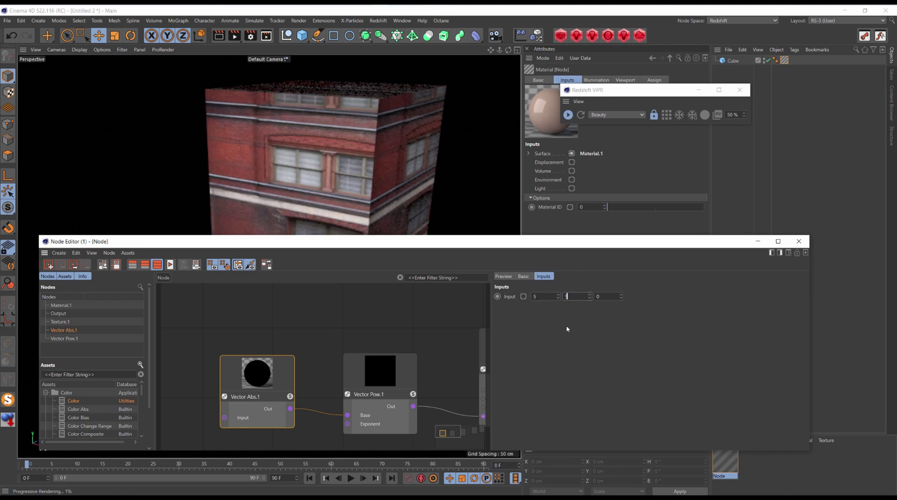
key("Return")
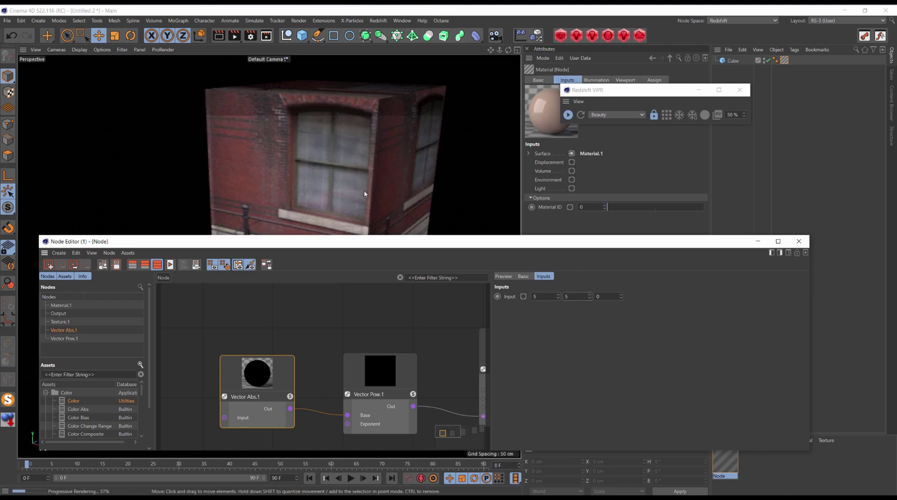
Step: Set the first two Vector Abs input values to 0.5
left_click_drag(539, 296, 509, 296)
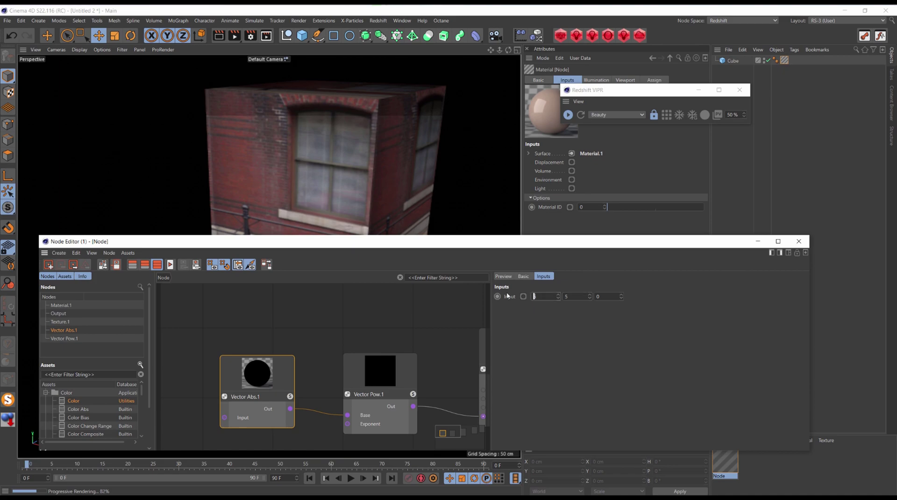
type("0.5")
key("Tab")
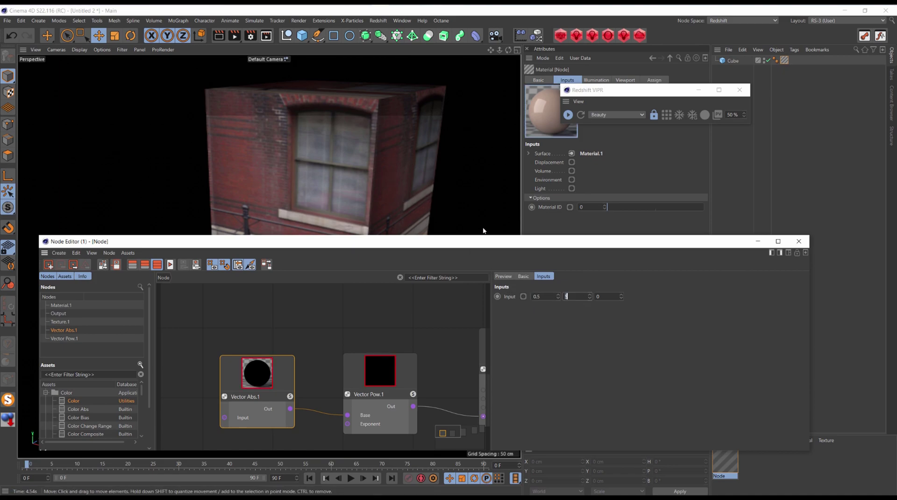
type("0.5")
key("Return")
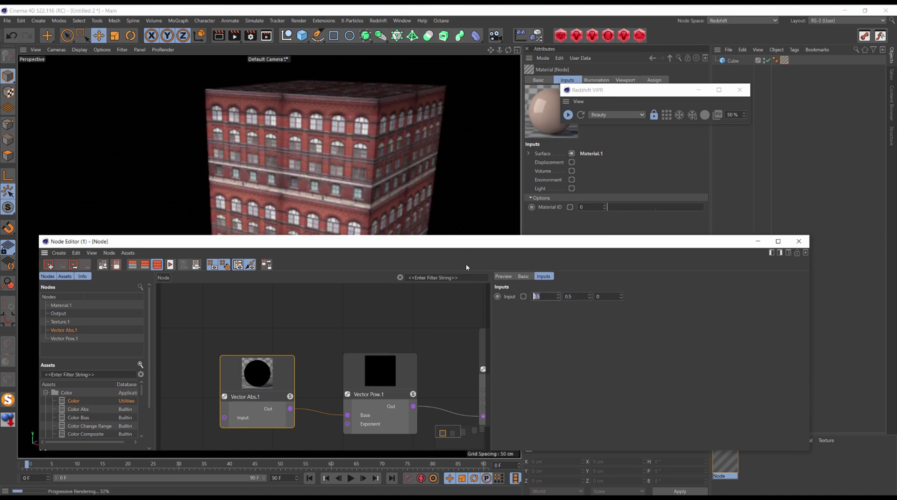
Step: Set the first two Vector Abs input values to 0.2
type("0.2")
key("Tab")
type("0.2")
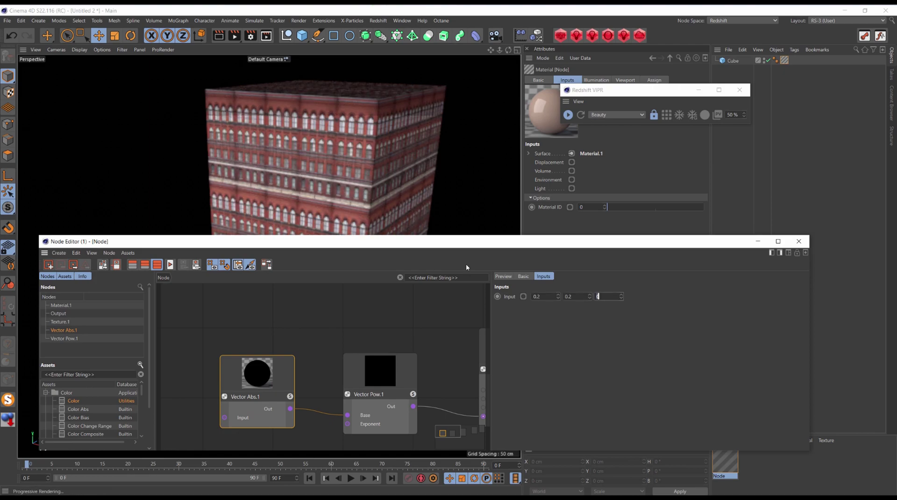
key("Tab")
Step: Maximize the Node Editor and group the Vector Abs and Vector Pow nodes into a single node
left_click_drag(595, 243, 616, 209)
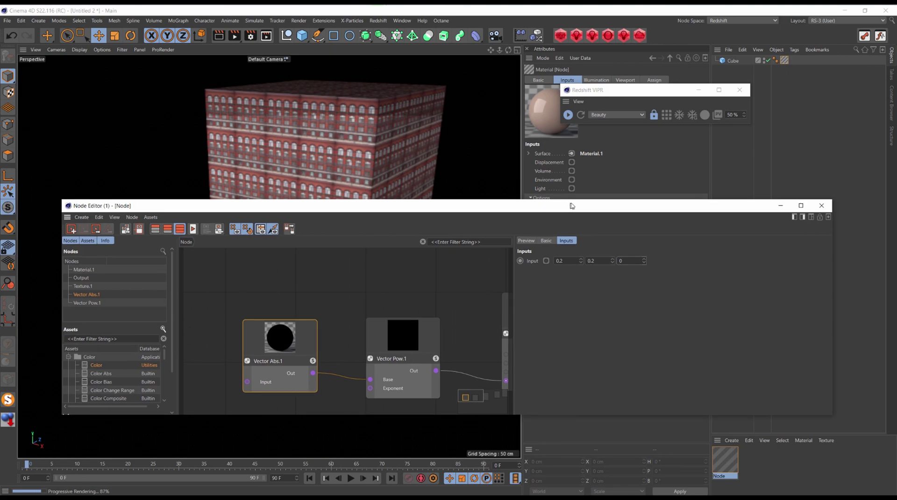
double_click(568, 208)
left_click_drag(222, 129, 414, 237)
right_click(361, 170)
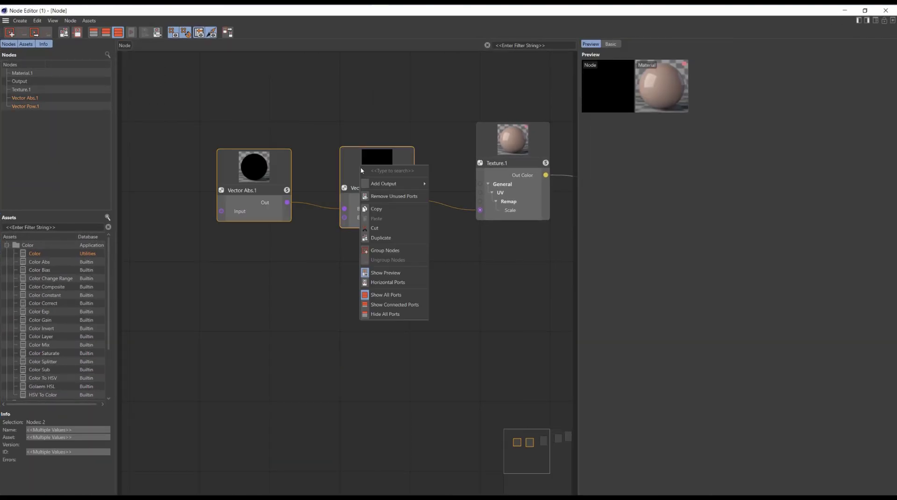
left_click(408, 251)
left_click_drag(336, 258, 313, 214)
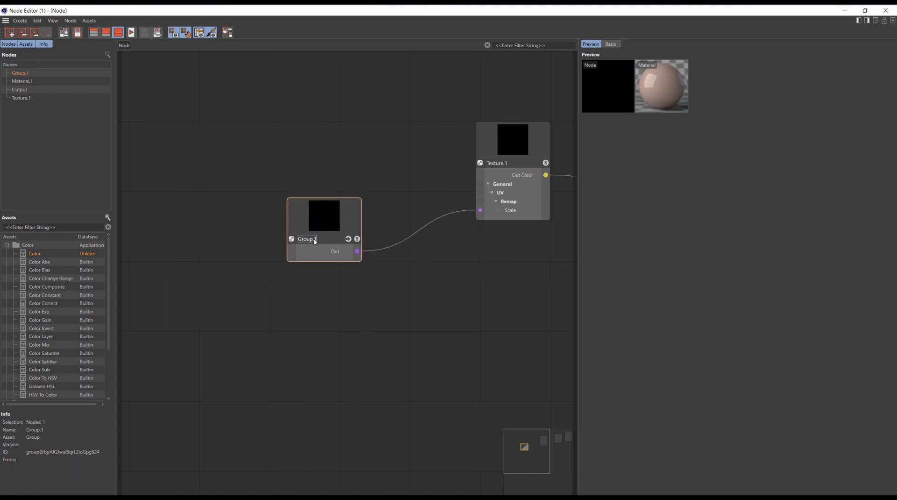
Step: Rename the group node as OTC Transform and shift it slightly farther from the texture
double_click(313, 236)
type("OTC")
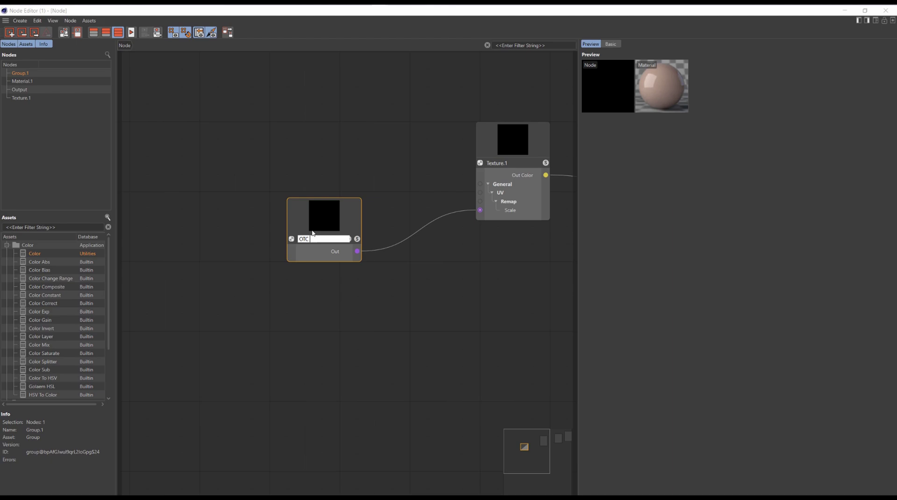
type(" Transform")
key("Return")
left_click_drag(332, 219, 315, 213)
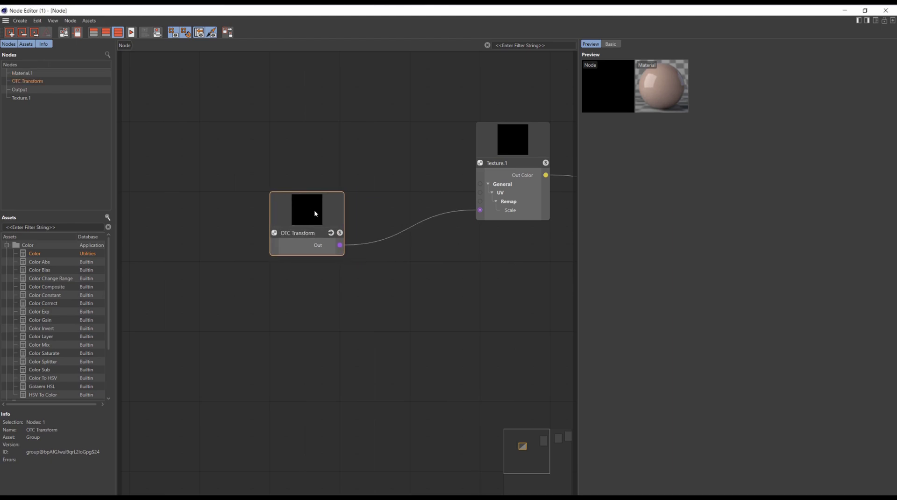
Step: Inside the OTC Transform group, expose the Vector Abs Input as a group input and return to the main material graph
left_click(331, 233)
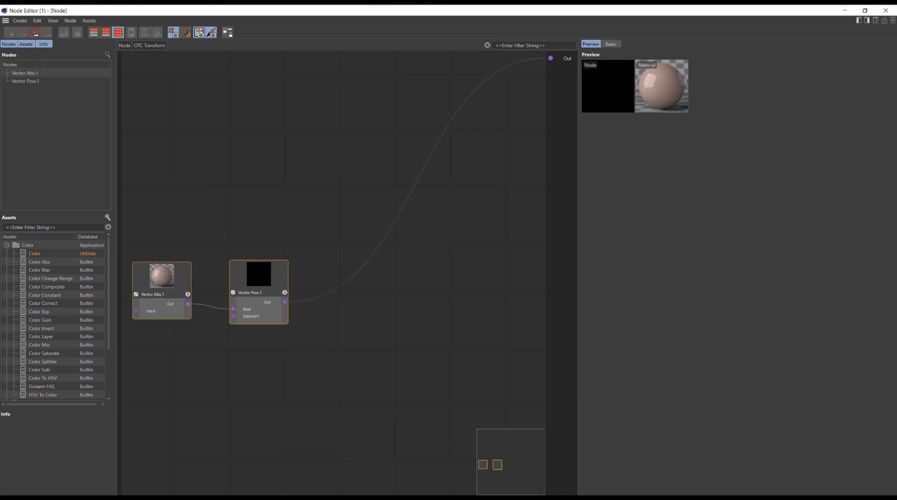
double_click(284, 254)
left_click_drag(258, 278, 239, 254)
left_click(248, 253)
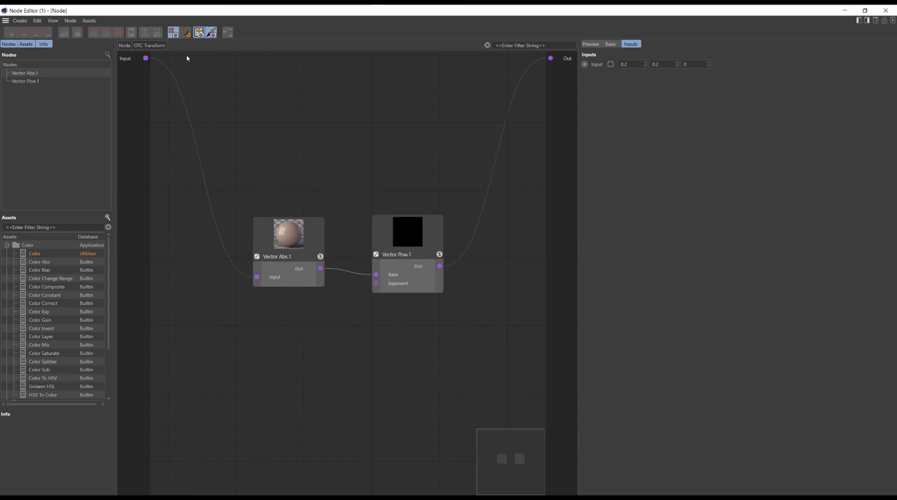
left_click(126, 45)
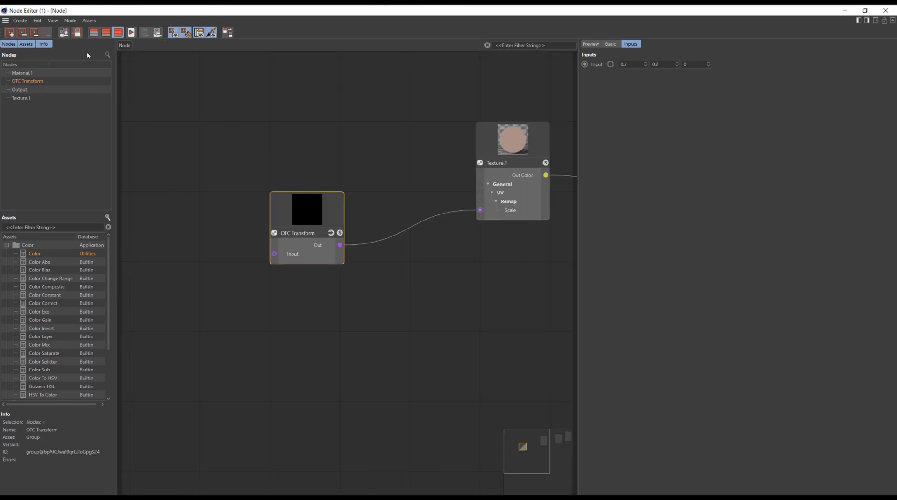
Step: Save the OTC Transform group as an asset in the Preferences database under the Math category
left_click(88, 21)
left_click(109, 47)
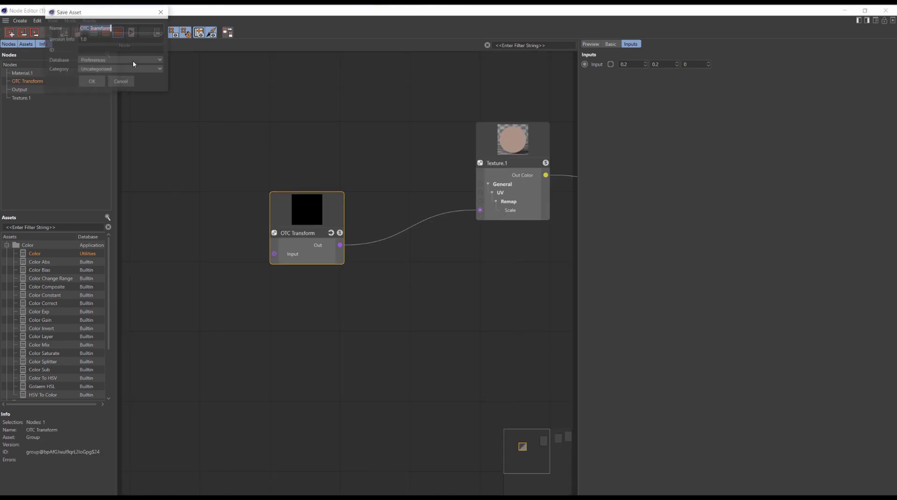
left_click(111, 69)
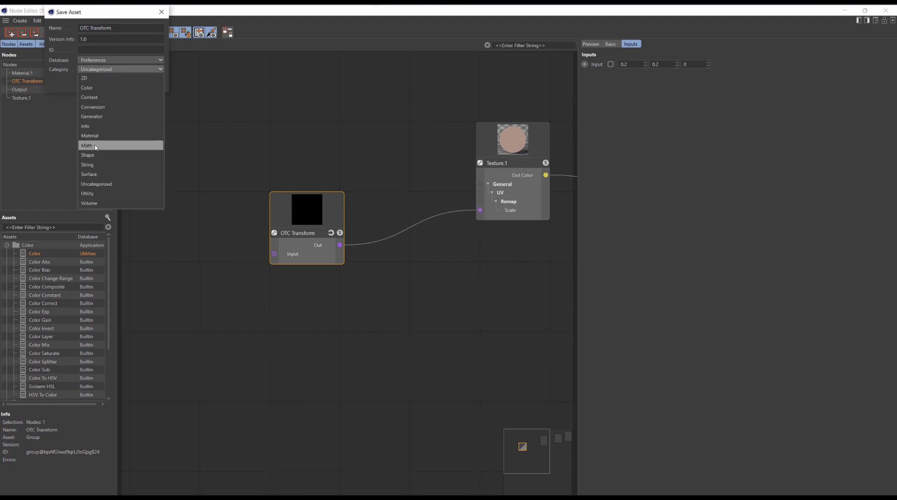
left_click(99, 146)
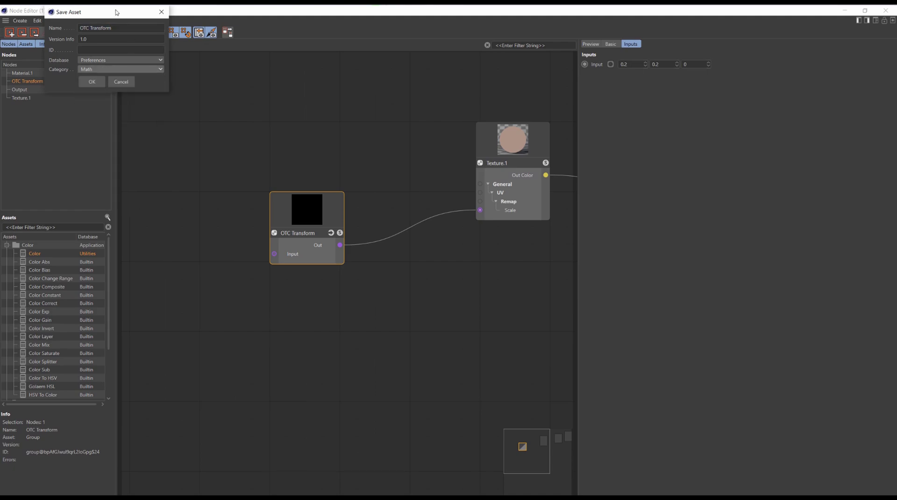
left_click_drag(120, 12, 277, 70)
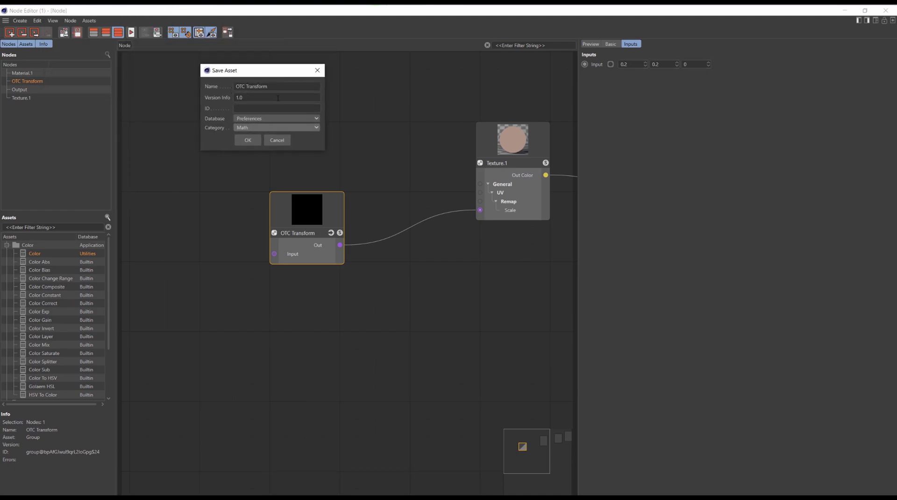
left_click(249, 140)
Step: Add the saved OTC Transform asset as a new node above the original and connect its output to the texture's Scale
left_click(327, 302)
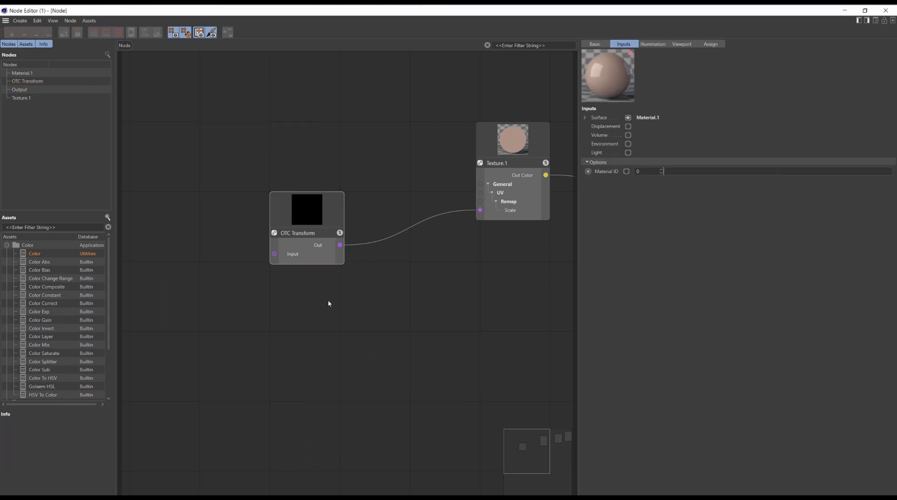
double_click(365, 310)
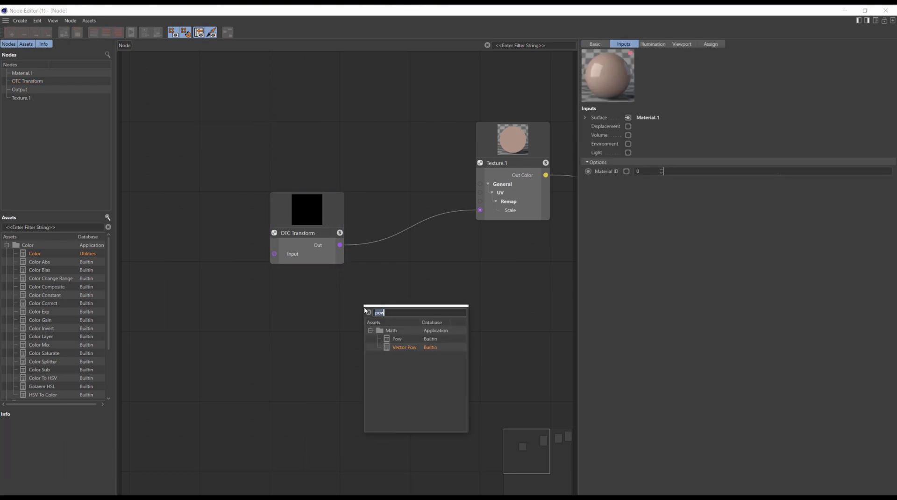
type("otc")
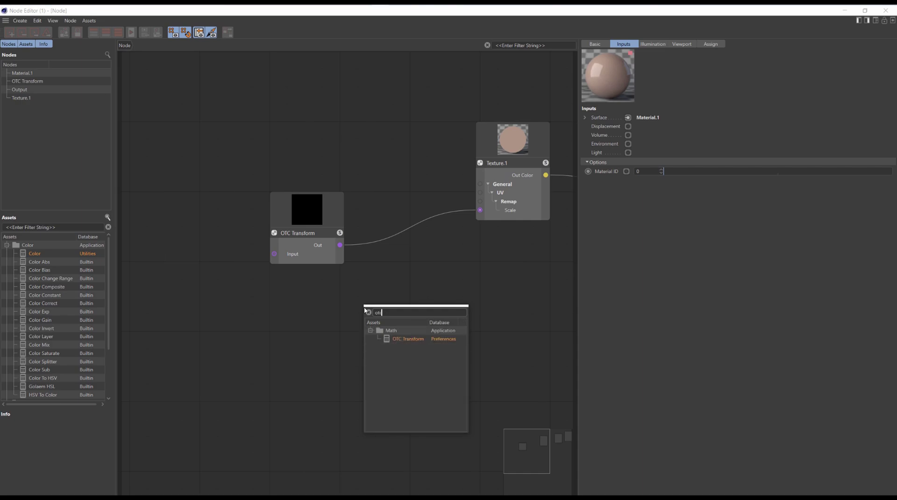
key("Return")
left_click_drag(369, 280, 480, 210)
left_click_drag(332, 106, 320, 118)
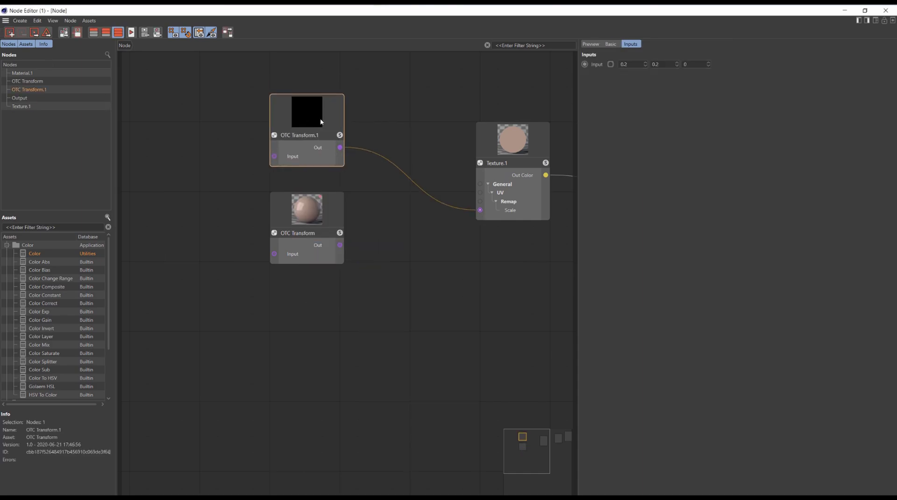
Step: Set the first two input values of the new OTC Transform node to 1
double_click(625, 64)
type("1")
key("Tab")
type("1")
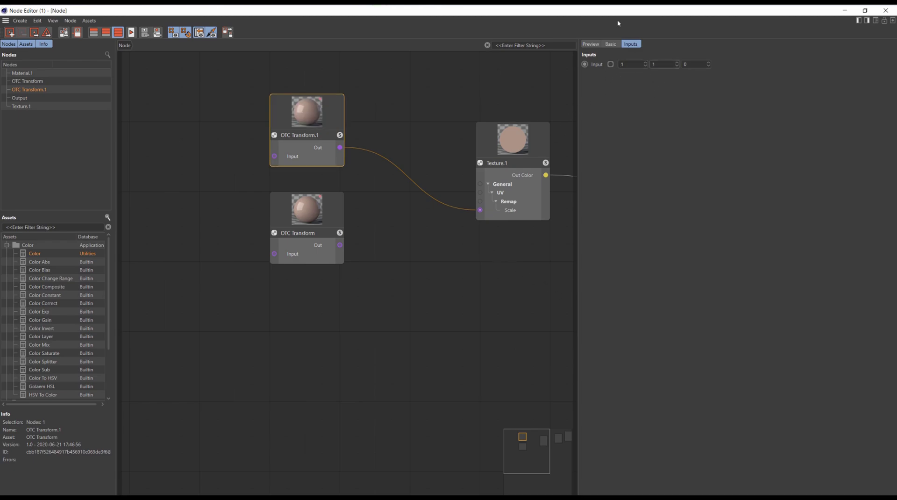
Step: Set the new OTC Transform node's first two input values to 5 and check the cube render from different angles
left_click_drag(570, 10, 505, 240)
double_click(527, 293)
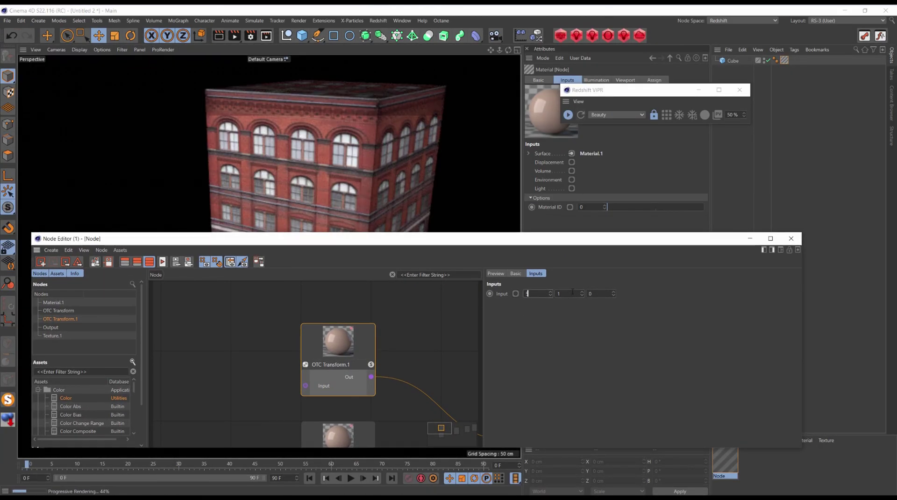
type("5")
key("Tab")
type("5")
key("Return")
left_click_drag(358, 157, 402, 162, "alt")
left_click_drag(402, 238, 395, 324)
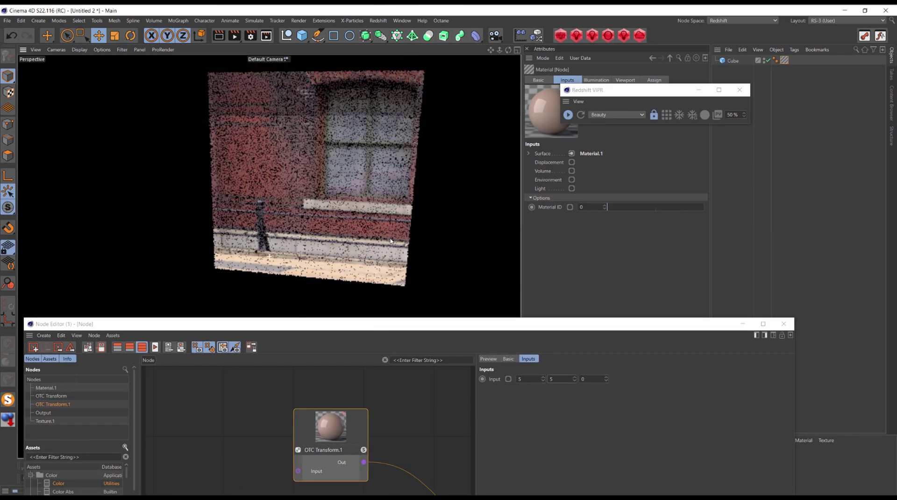
left_click_drag(341, 276, 409, 290, "alt")
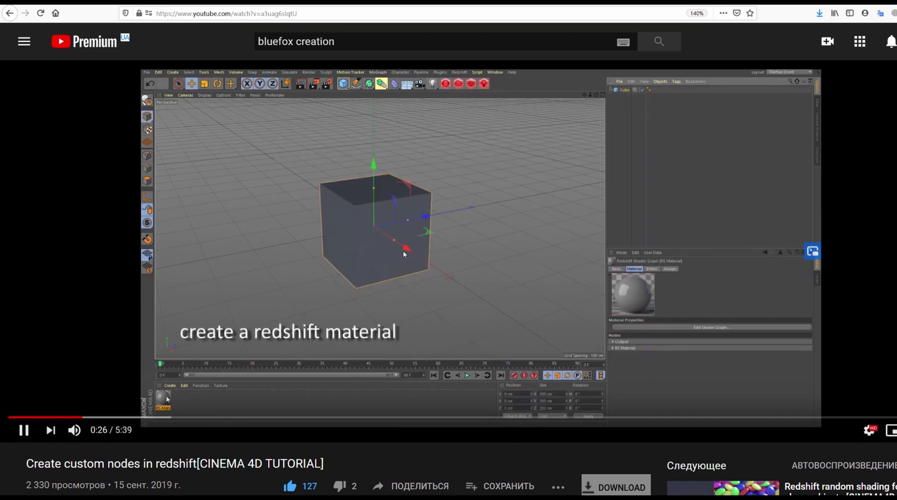
Step: Look over the YouTube pages for the custom Redshift nodes tutorial and the Texture Transform Tool quick tip
scroll(316, 247, "down", 2)
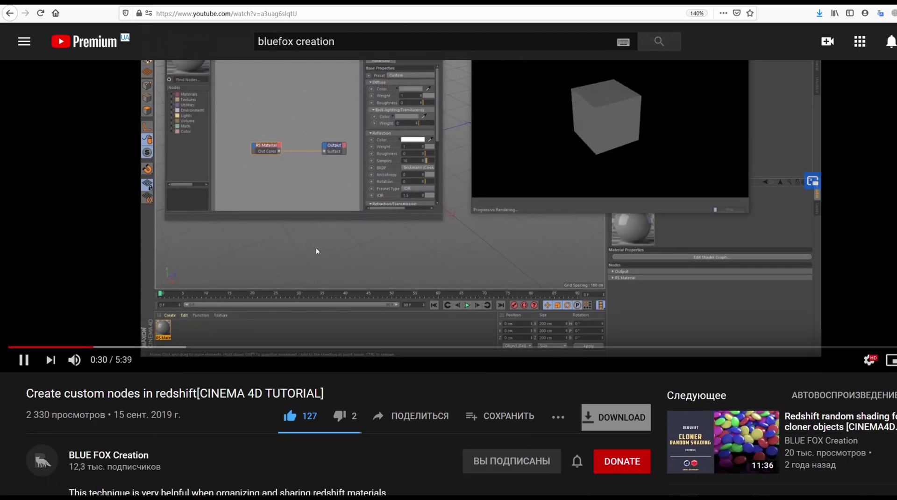
scroll(316, 251, "up", 2)
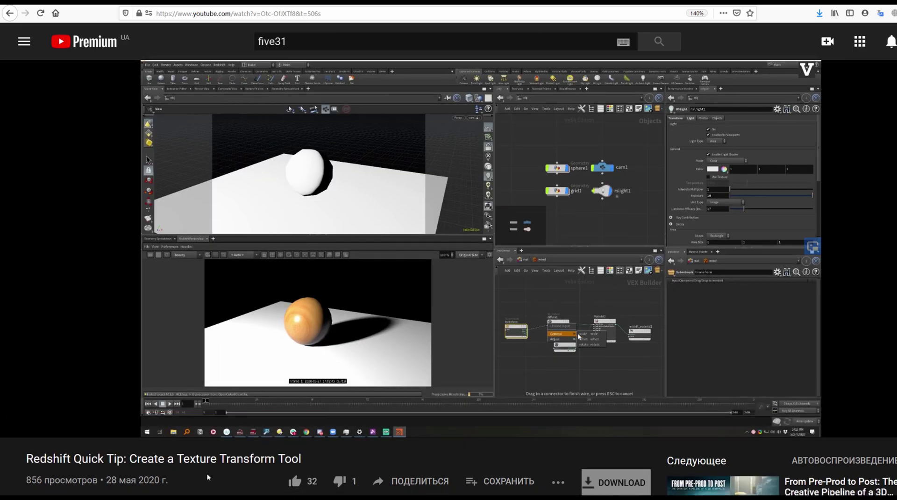
scroll(448, 281, "down", 3)
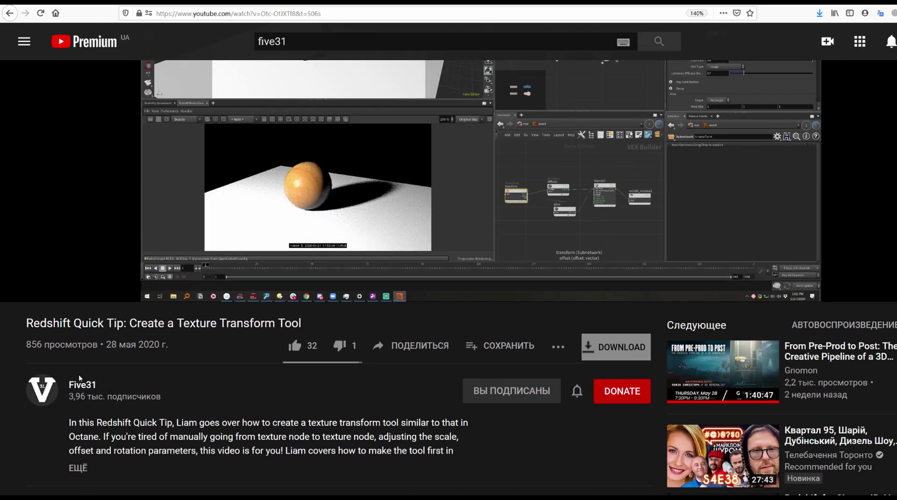
scroll(449, 281, "up", 2)
scroll(150, 391, "up", 1)
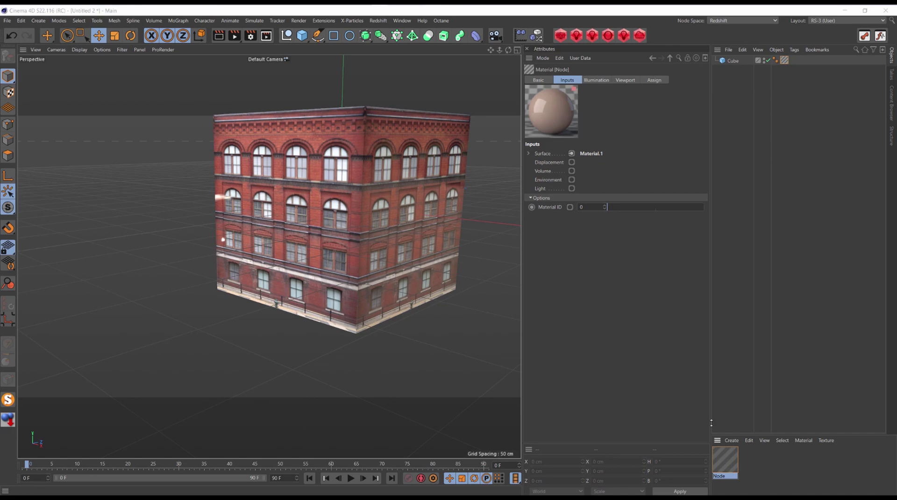
Step: Switch back to Cinema 4D, reposition the Node Editor and extend it to full height to show the OTC Transform nodes
left_click_drag(522, 144, 583, 145)
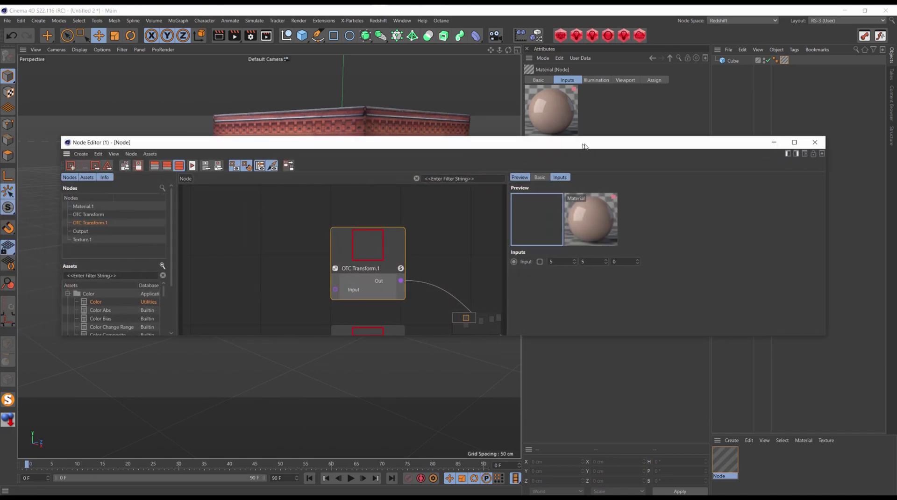
double_click(241, 335)
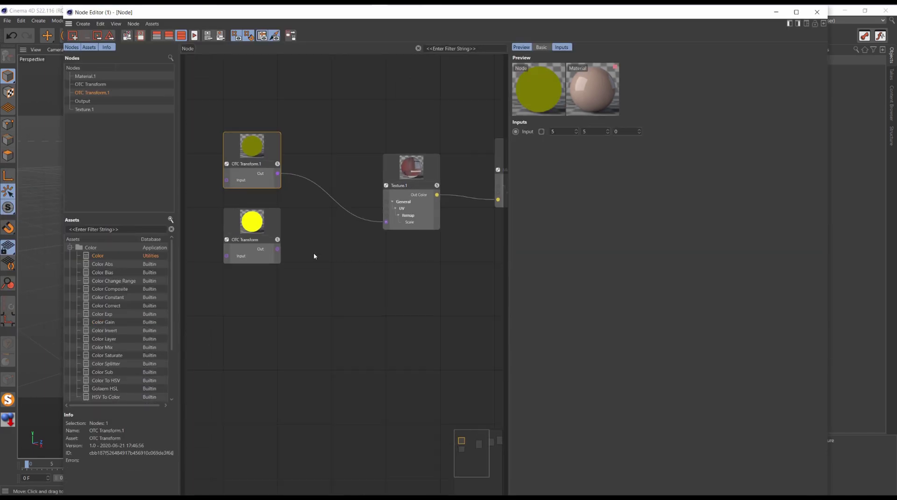